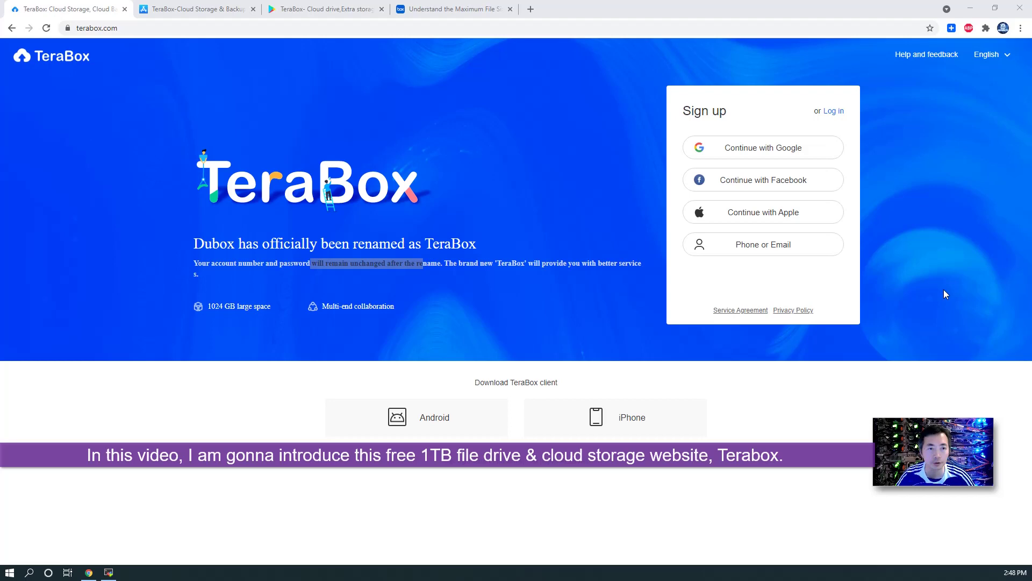
# Step: Open TeraBox's Android Google Play and iPhone App Store listings from terabox.com
pyautogui.hotkey('alt', 'Tab')
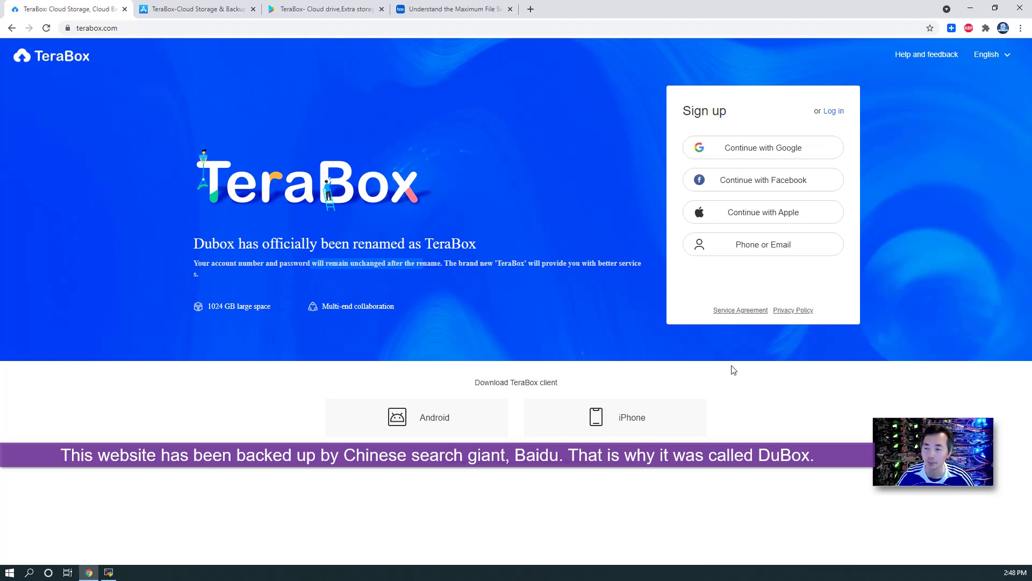
pyautogui.click(236, 243)
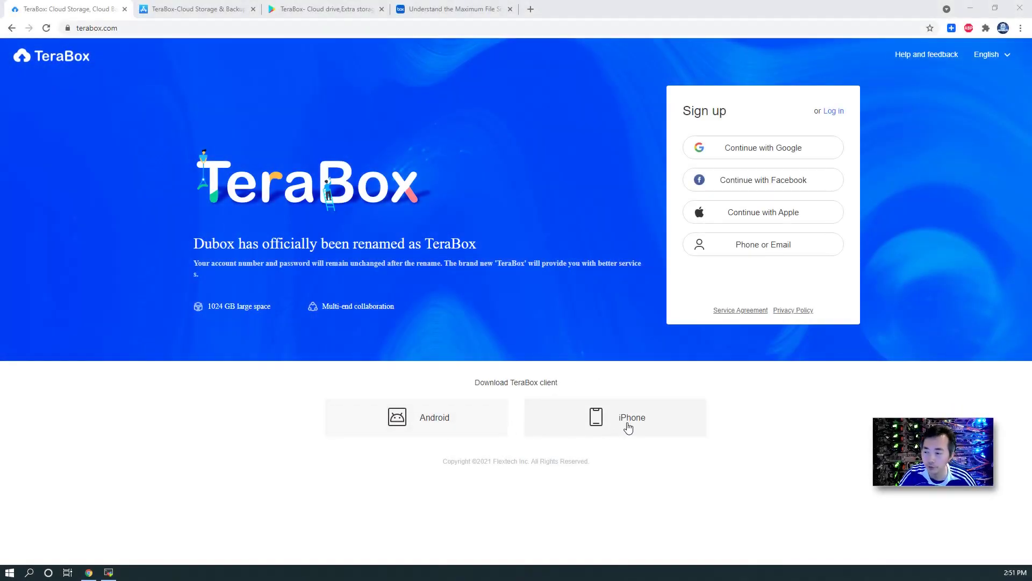
pyautogui.click(473, 420)
pyautogui.hotkey('ctrl', 'shift', 'Tab')
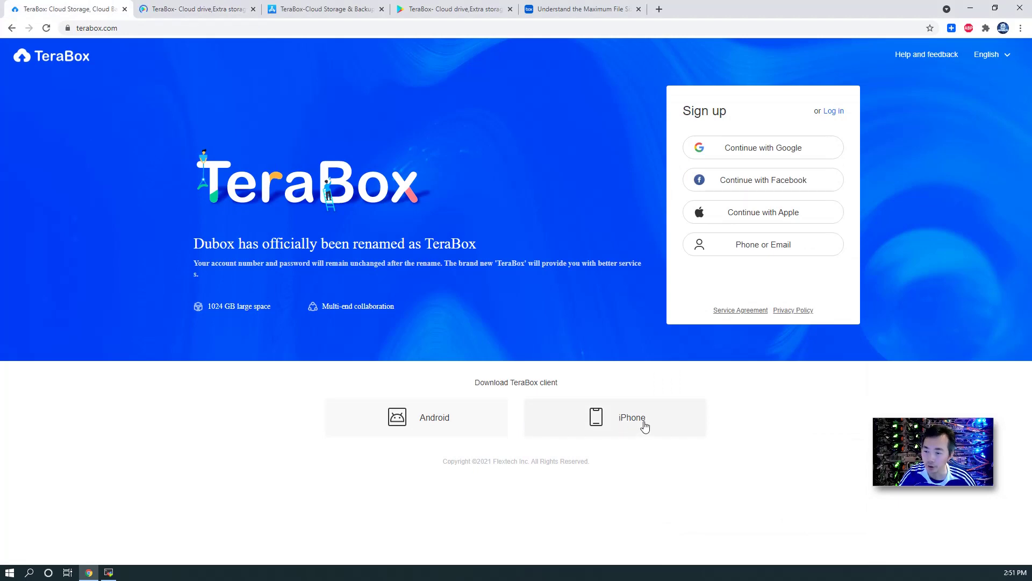
pyautogui.click(641, 424)
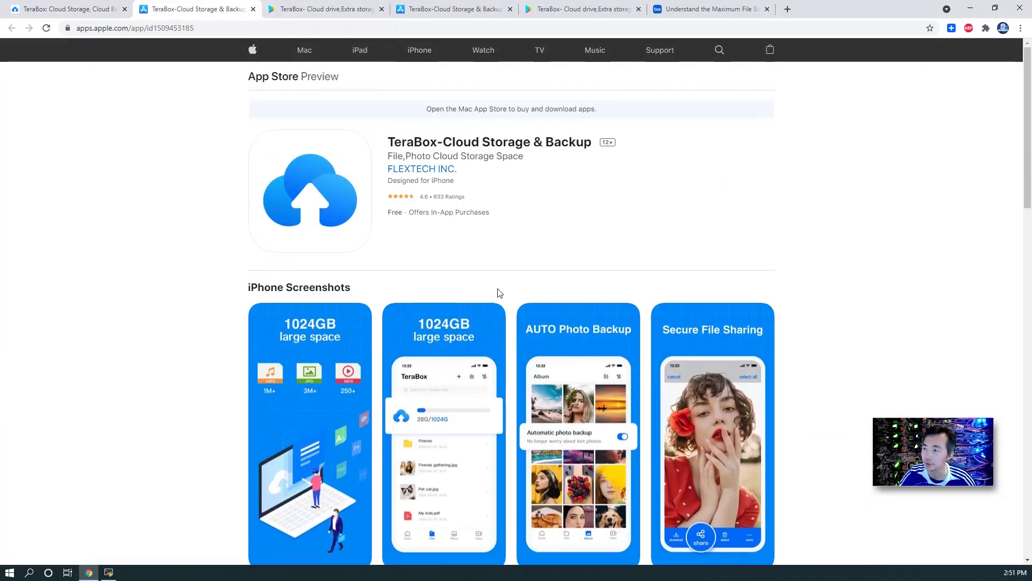
pyautogui.click(77, 6)
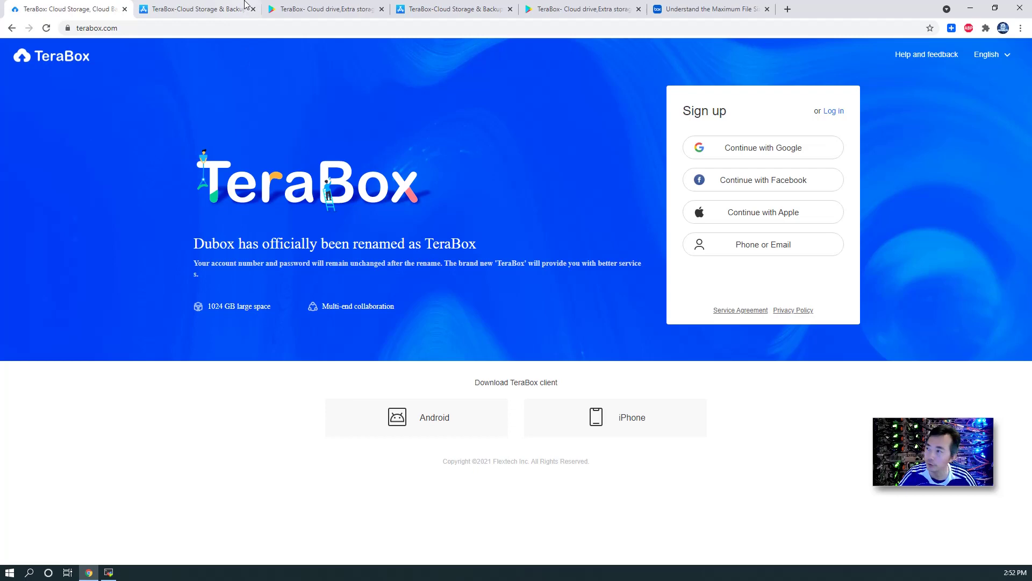
# Step: Compare the App Store and Google Play listings, scrolling down the App Store page
pyautogui.click(204, 9)
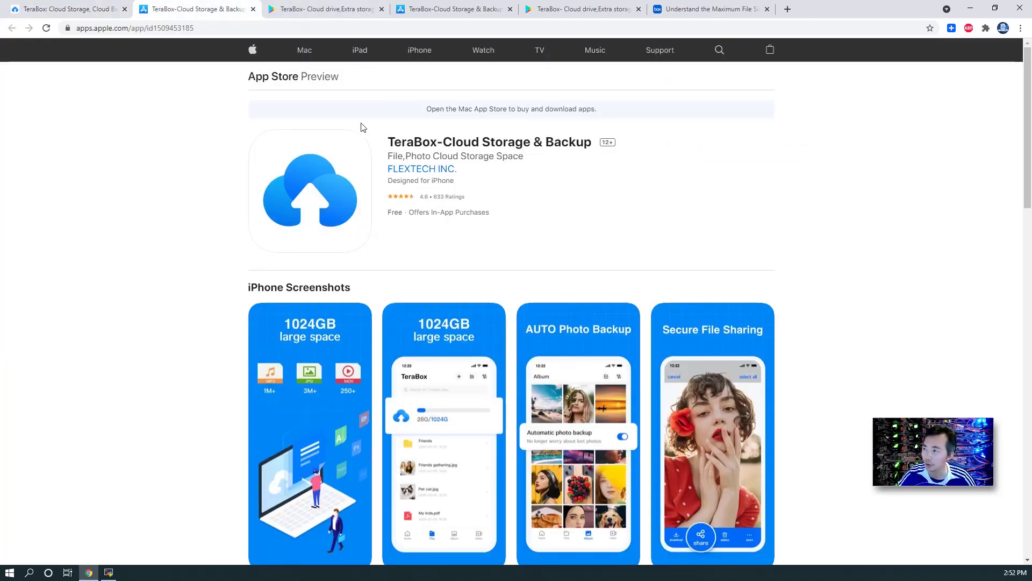
pyautogui.click(337, 5)
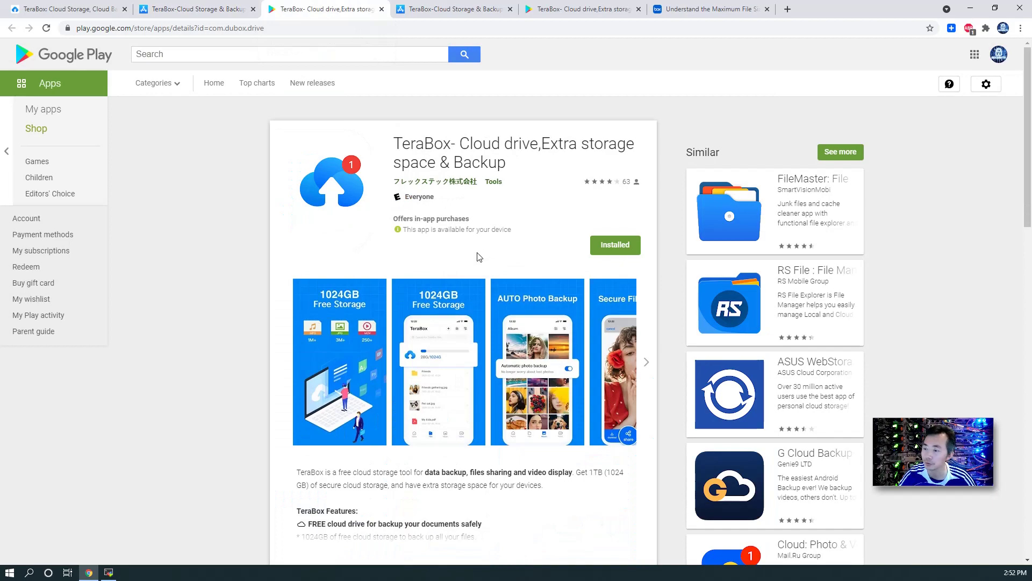
pyautogui.scroll(-5, 397, 142)
pyautogui.click(204, 9)
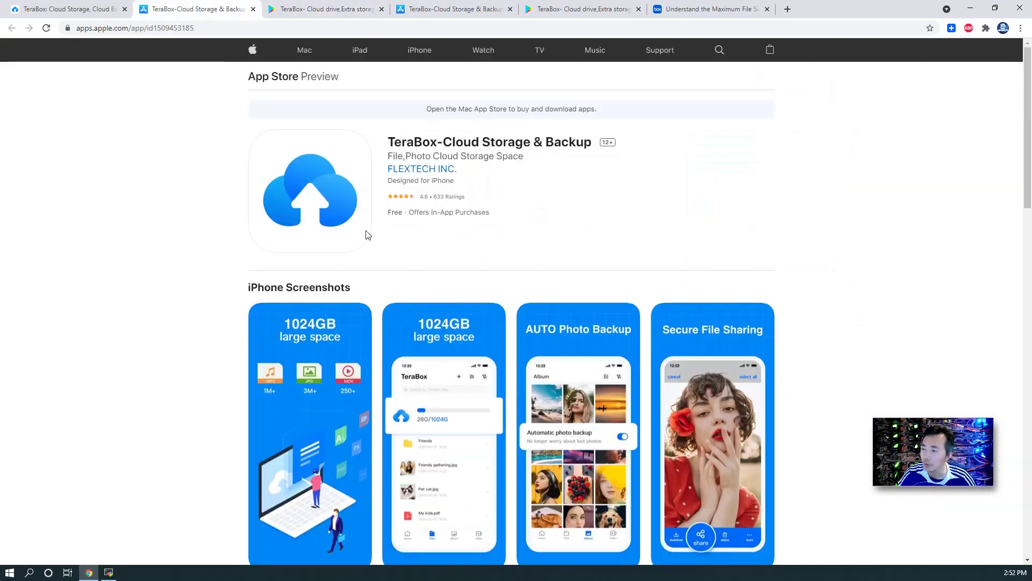
pyautogui.scroll(-6, 364, 233)
# Step: Highlight the free cloud drive, multiple file type upload and privacy protection feature lines
pyautogui.scroll(-2, 328, 291)
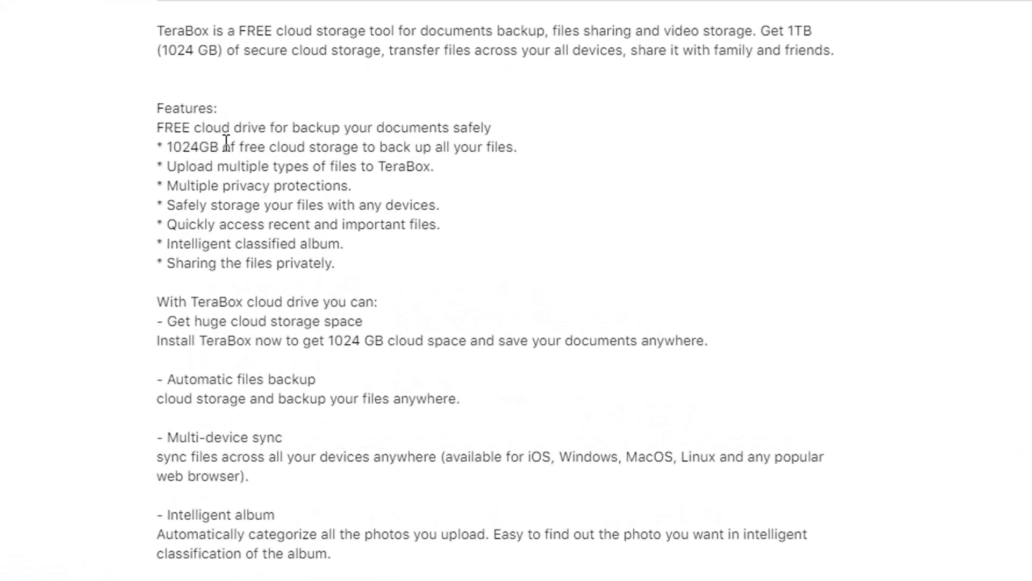
pyautogui.moveTo(156, 127); pyautogui.dragTo(415, 263)
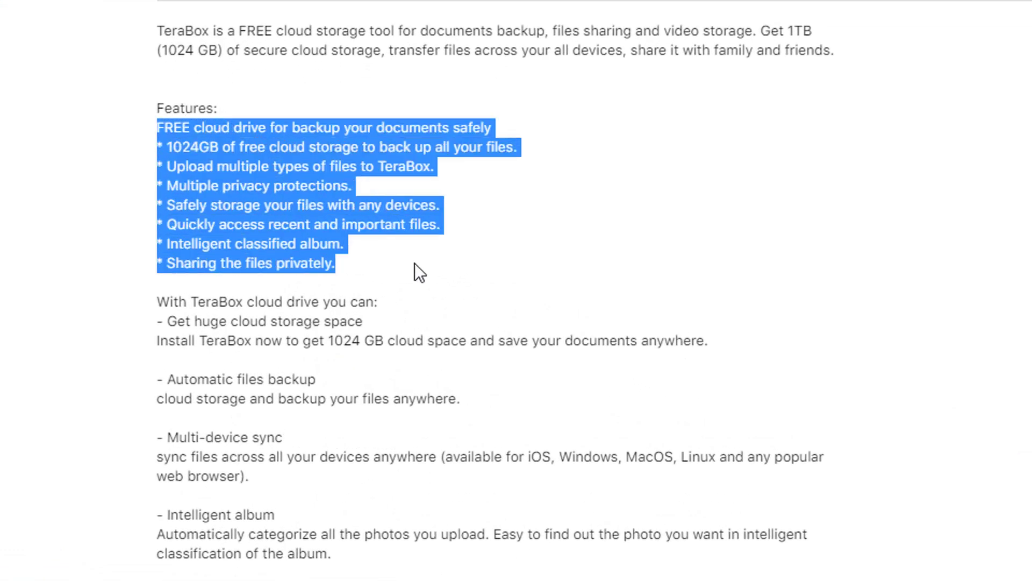
pyautogui.click(173, 139)
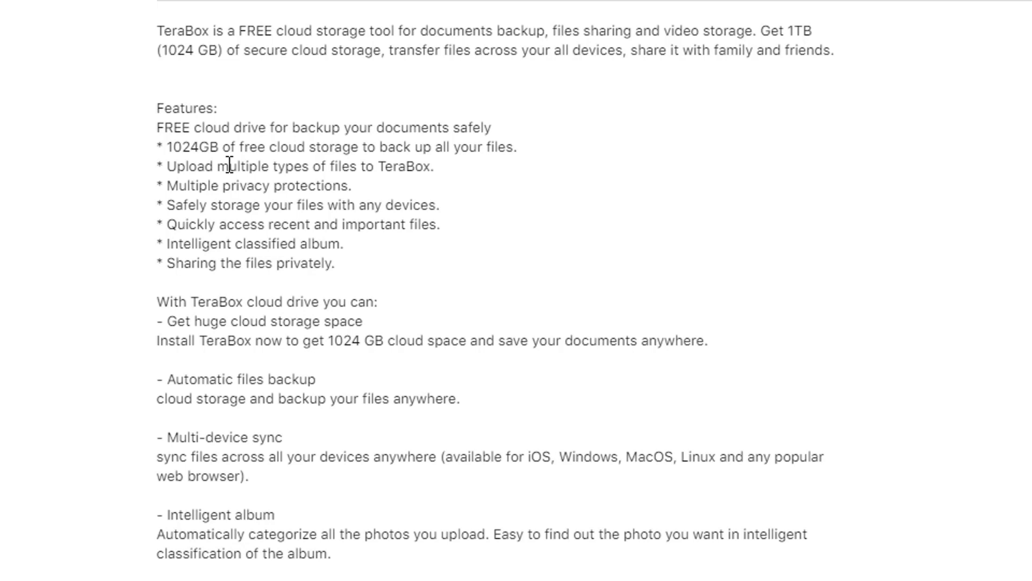
pyautogui.moveTo(230, 166); pyautogui.dragTo(396, 166)
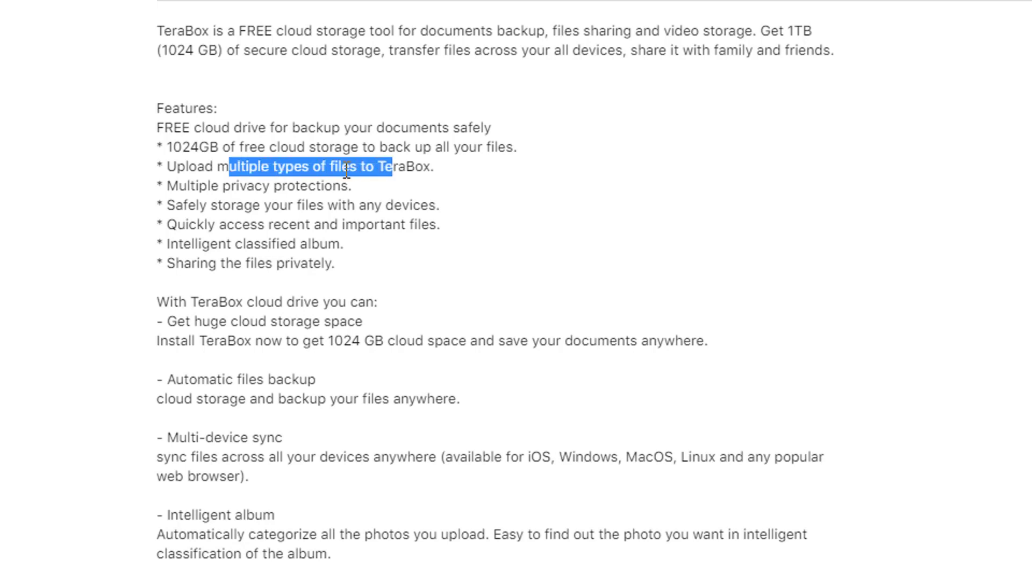
pyautogui.click(220, 189)
pyautogui.moveTo(219, 189); pyautogui.dragTo(335, 188)
pyautogui.moveTo(348, 189); pyautogui.dragTo(299, 188)
# Step: Highlight the safe cross-device storage, intelligent classified album and private file sharing features
pyautogui.click(228, 203)
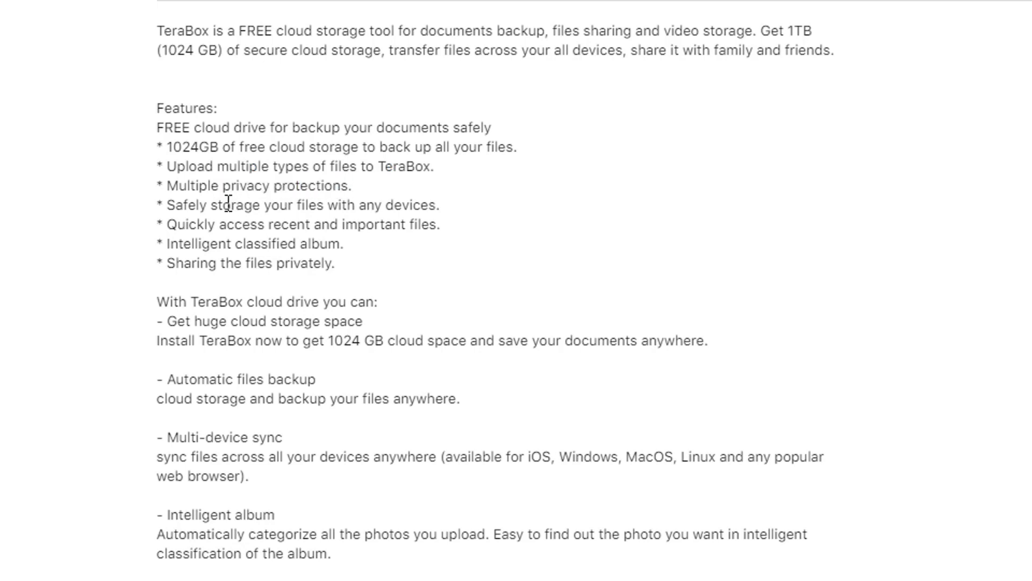
pyautogui.moveTo(228, 203); pyautogui.dragTo(369, 205)
pyautogui.click(398, 204)
pyautogui.moveTo(243, 244); pyautogui.dragTo(175, 266)
pyautogui.click(326, 263)
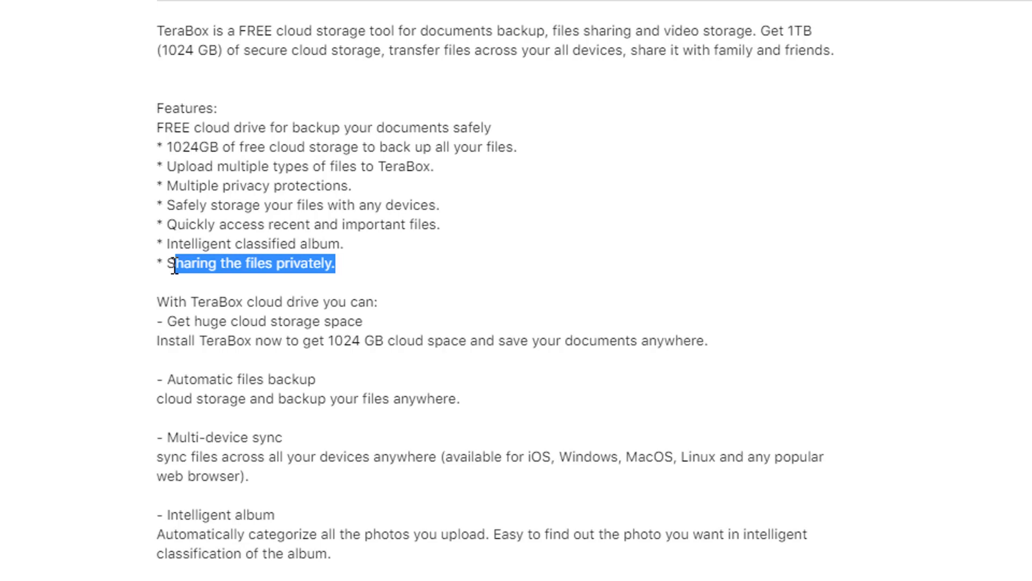
# Step: Highlight the subscription periods plus the 2TB space, 2.0x speed and 1080P playback benefits
pyautogui.scroll(-2, 300, 372)
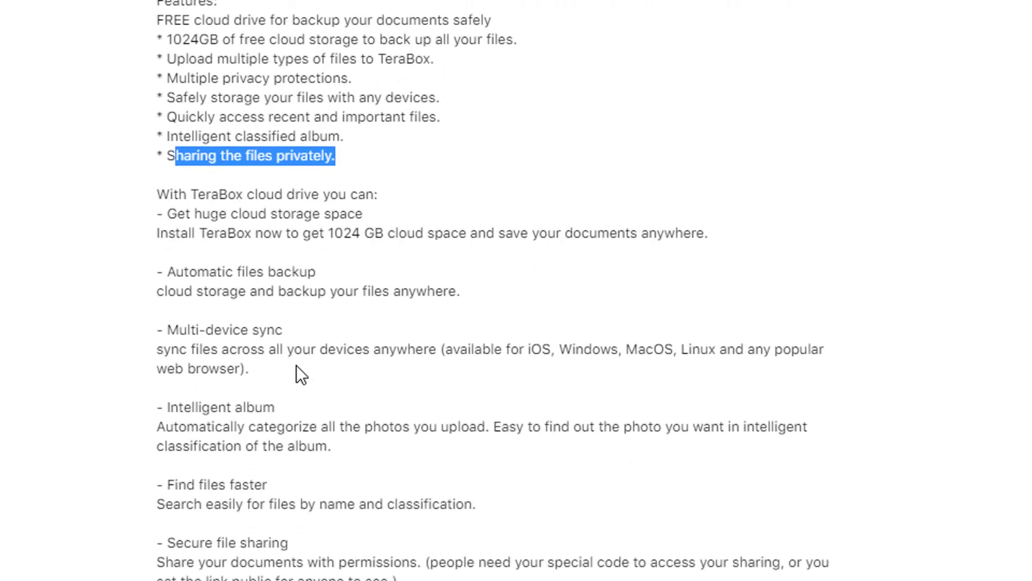
pyautogui.scroll(-2, 296, 365)
pyautogui.scroll(-4, 269, 269)
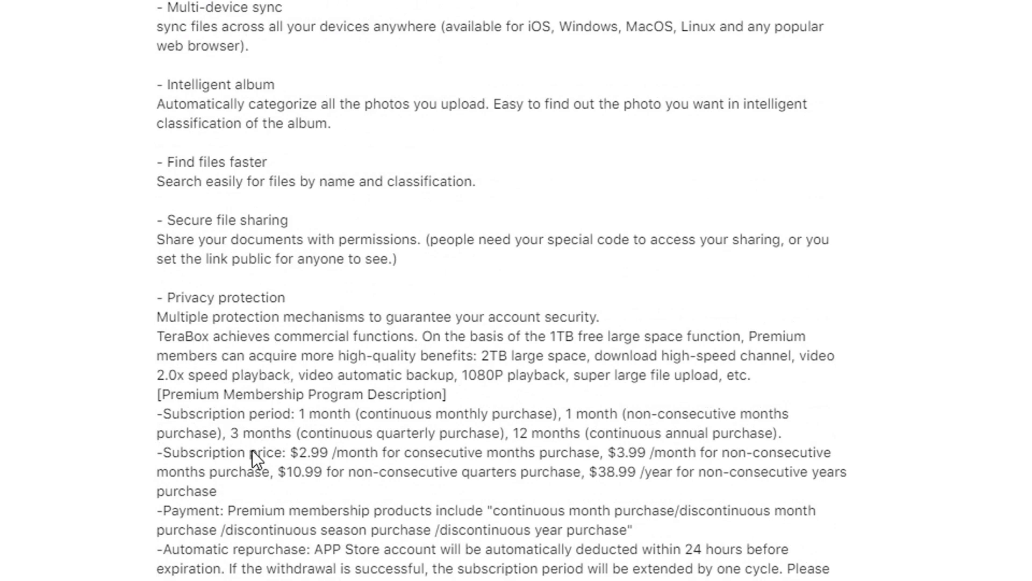
pyautogui.moveTo(291, 414); pyautogui.dragTo(837, 478)
pyautogui.moveTo(482, 356); pyautogui.dragTo(581, 352)
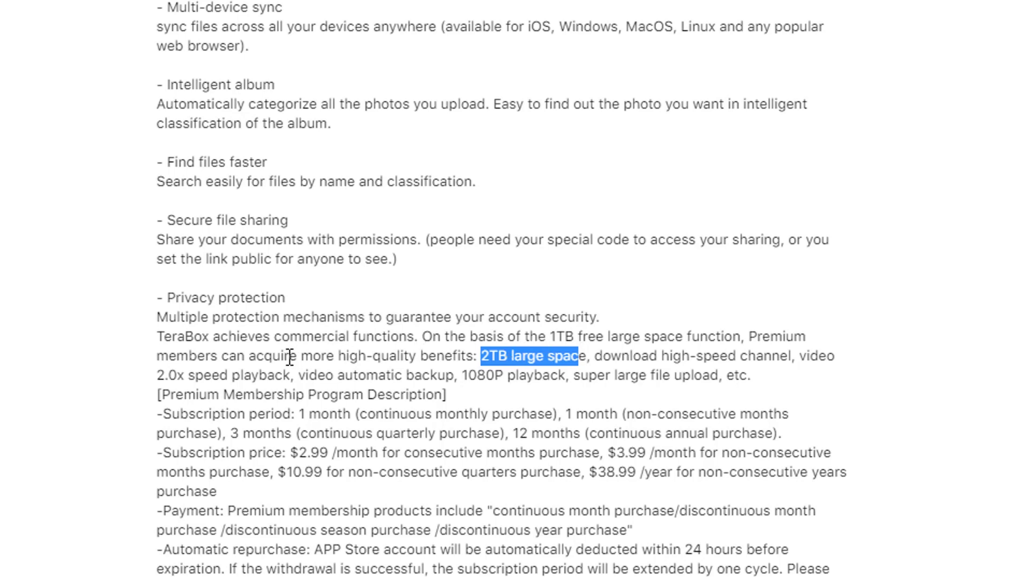
pyautogui.moveTo(290, 375); pyautogui.dragTo(162, 376)
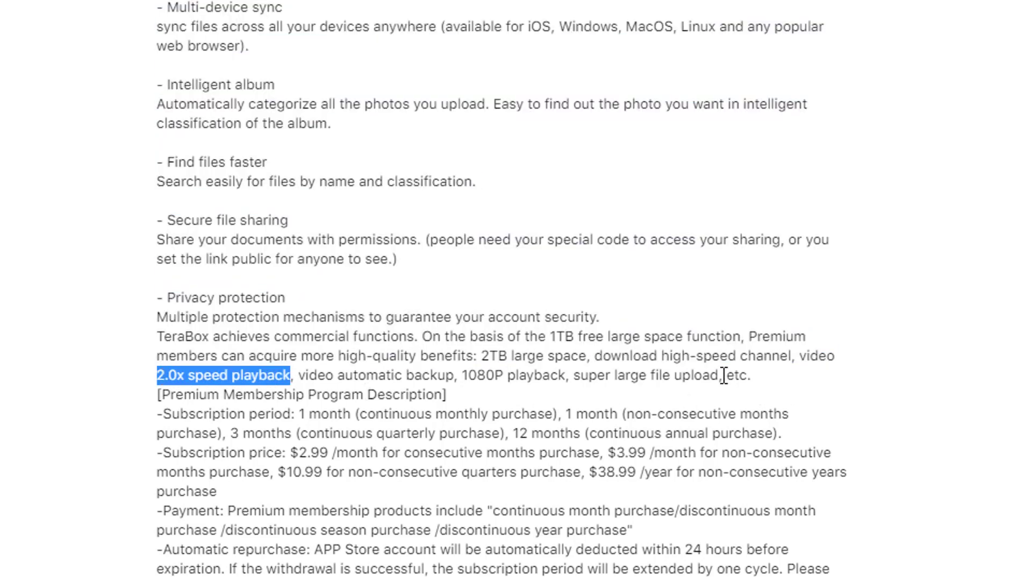
pyautogui.moveTo(463, 375); pyautogui.dragTo(726, 379)
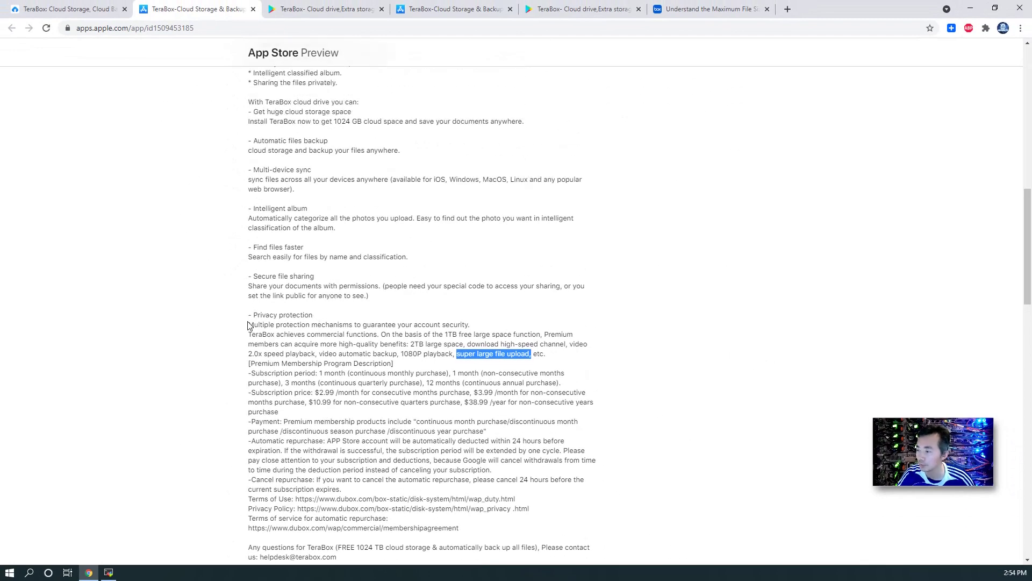
# Step: Highlight the App Store premium passage, then select the Google Play listing's feature text
pyautogui.moveTo(249, 324); pyautogui.dragTo(383, 364)
pyautogui.click(351, 8)
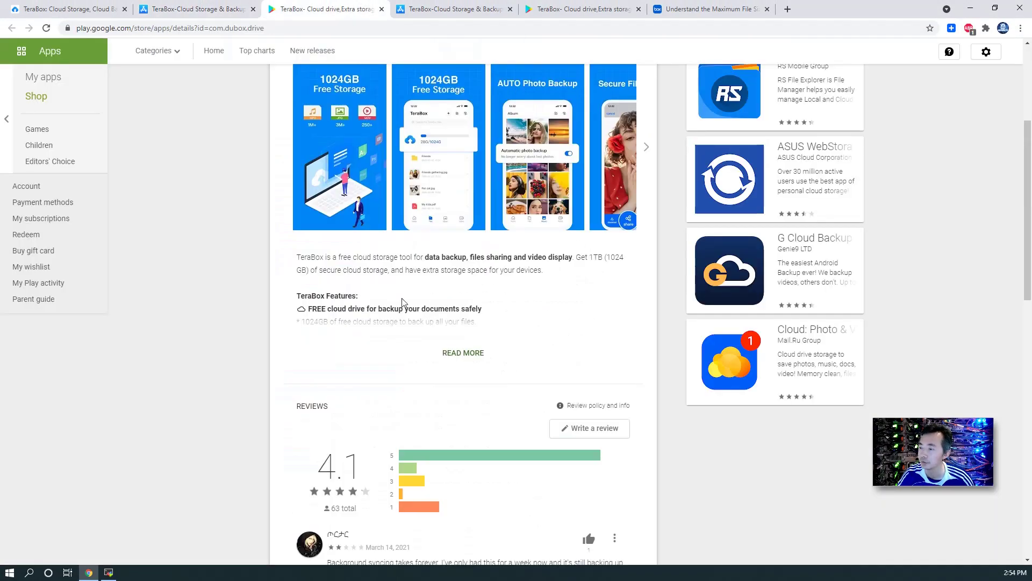
pyautogui.scroll(-4, 375, 217)
pyautogui.moveTo(296, 81); pyautogui.dragTo(461, 397)
# Step: Scroll through the rest of the Google Play description and return to the terabox.com tab
pyautogui.scroll(-3, 462, 398)
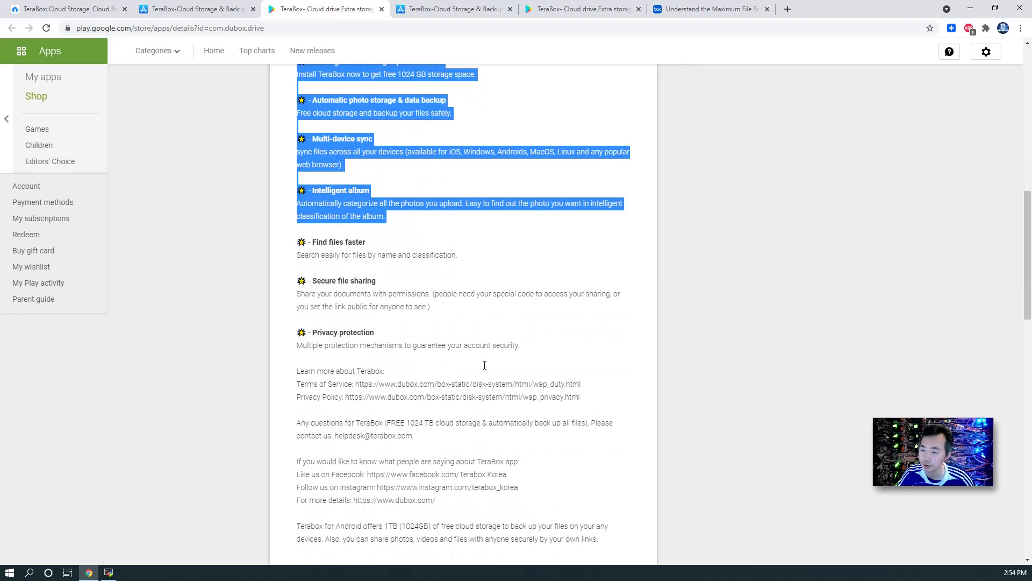
pyautogui.scroll(-2, 486, 402)
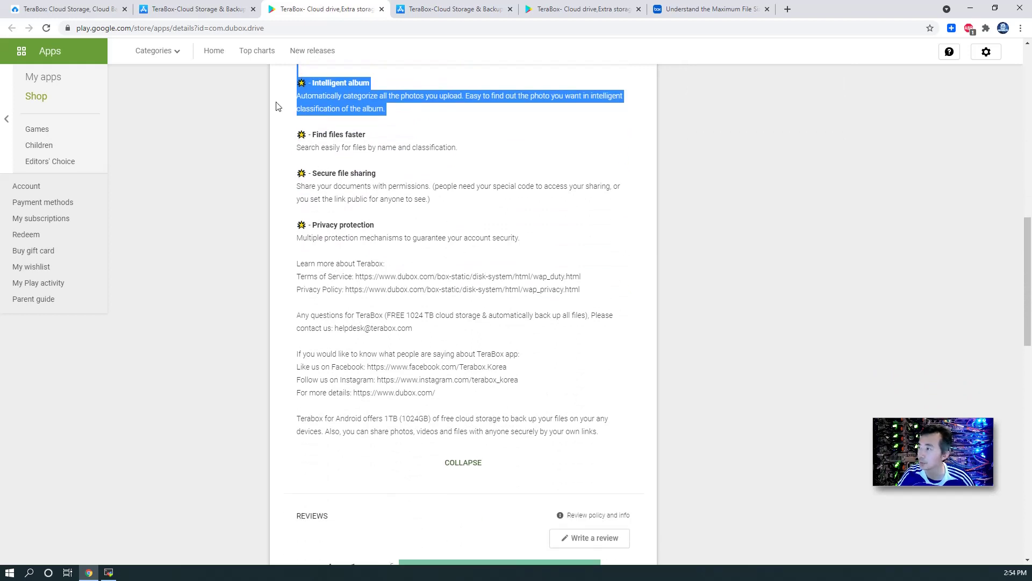
pyautogui.click(68, 9)
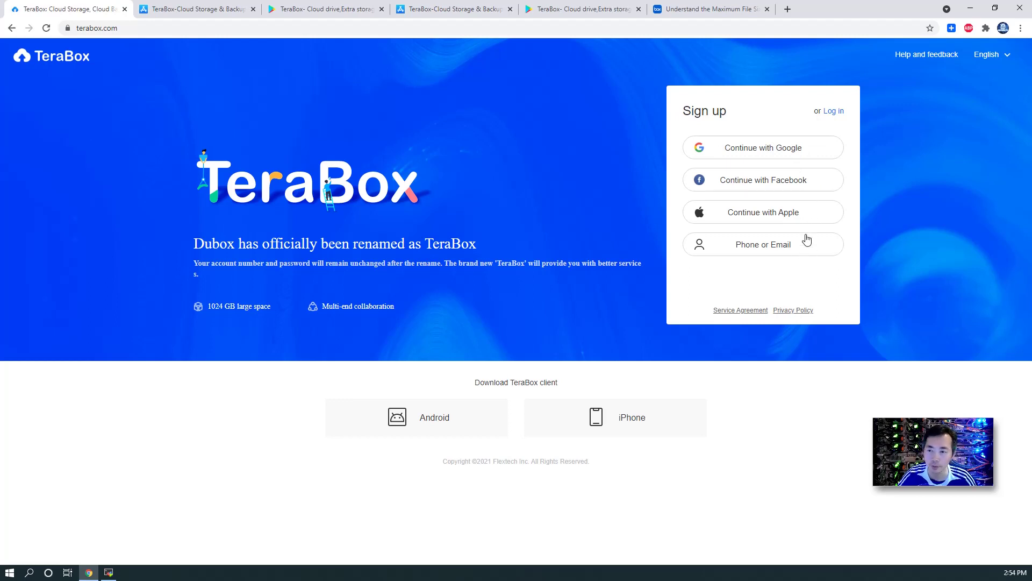
# Step: Log in to TeraBox with Continue with Google, choosing the first Google account
pyautogui.click(832, 113)
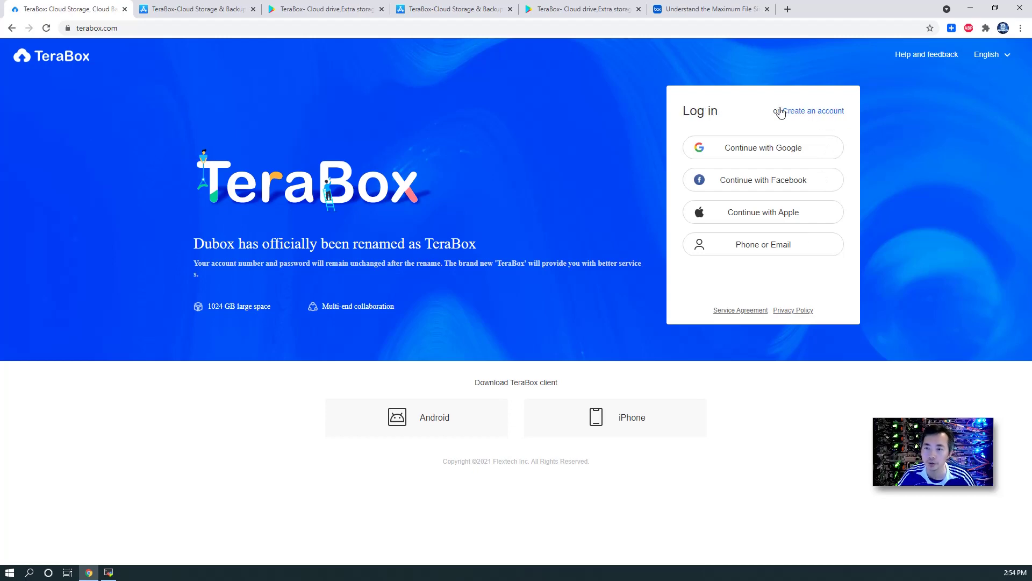
pyautogui.click(731, 148)
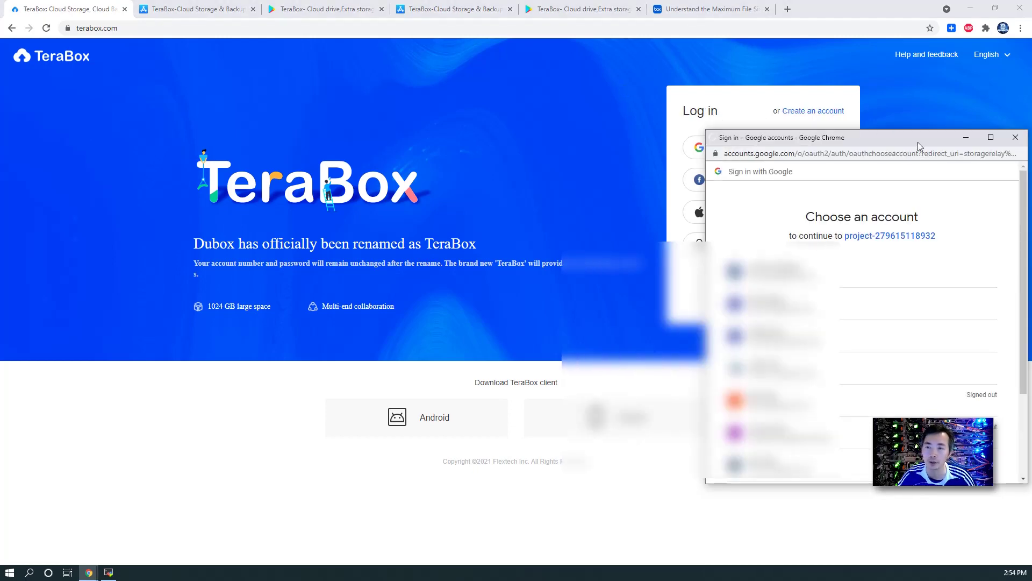
pyautogui.moveTo(918, 142); pyautogui.dragTo(544, 115)
pyautogui.click(512, 249)
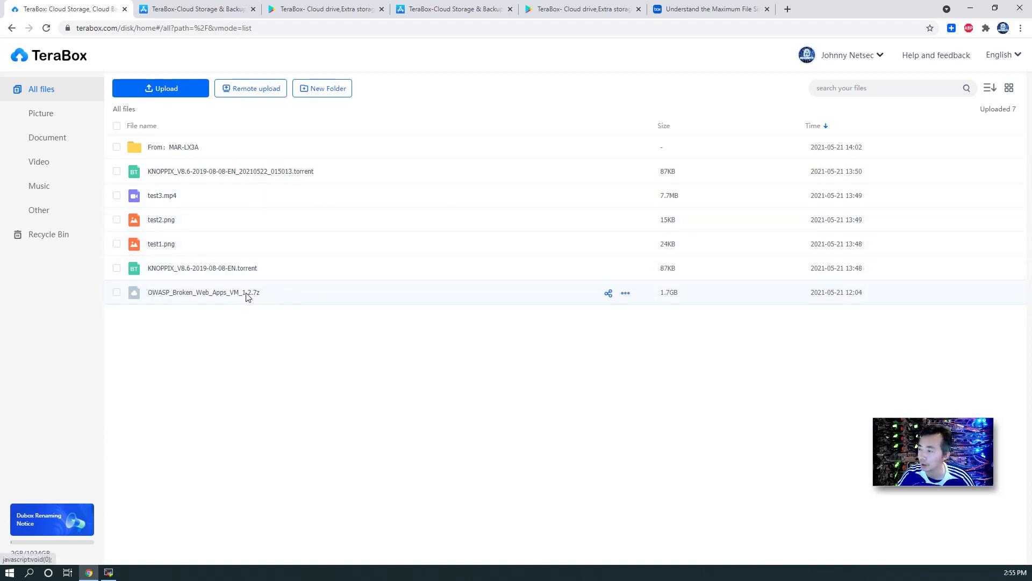
# Step: Download OWASP_Broken_Web_Apps_VM_1.2.7z set to open when done, then tick test1.png instead
pyautogui.click(918, 92)
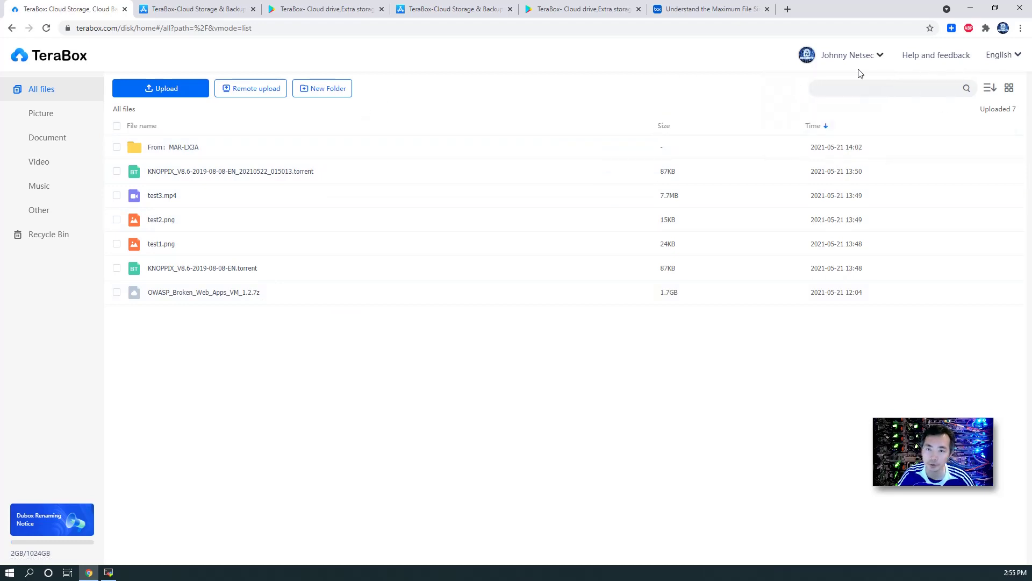
pyautogui.click(207, 295)
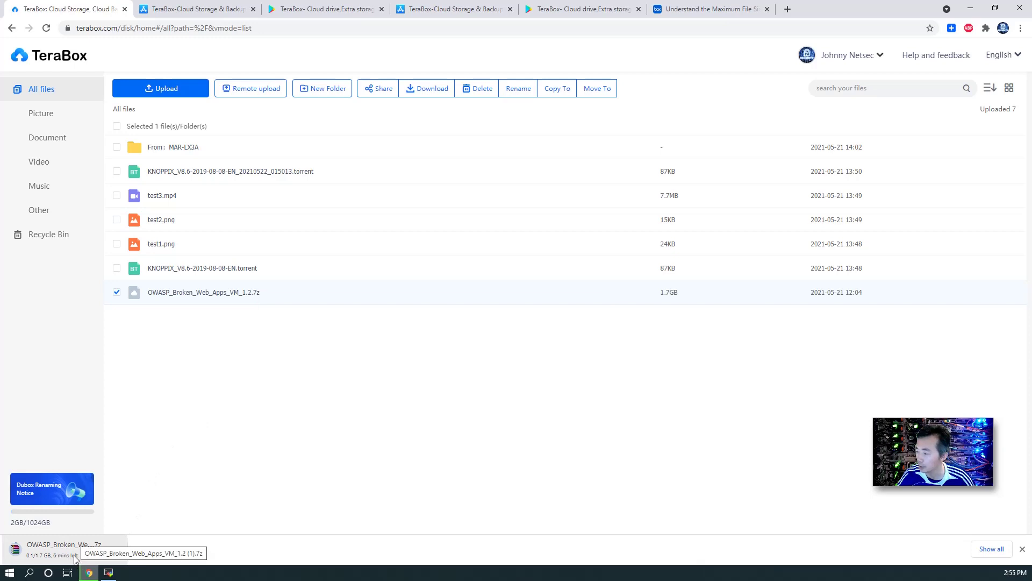
pyautogui.click(91, 547)
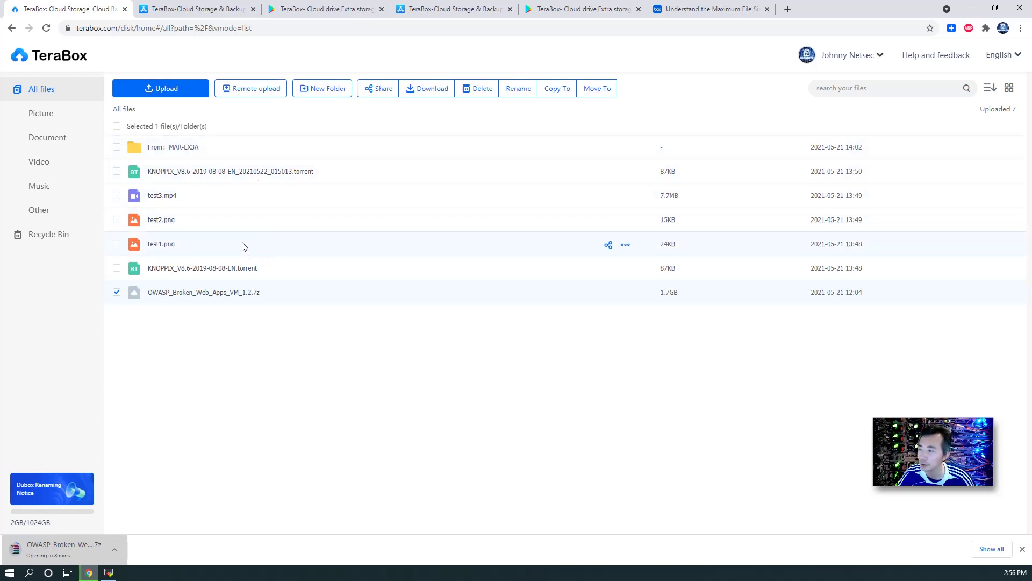
pyautogui.click(116, 293)
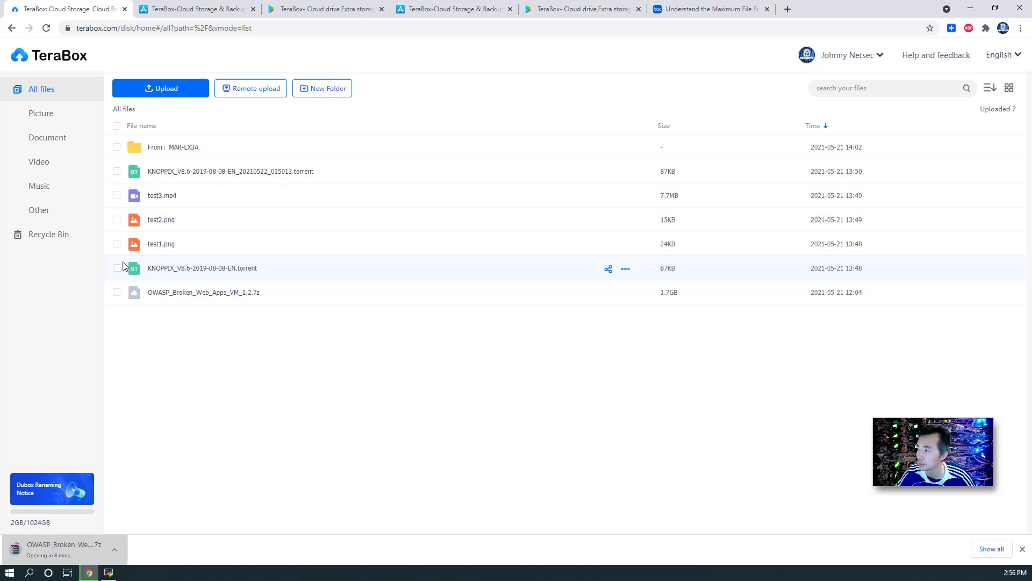
pyautogui.click(117, 244)
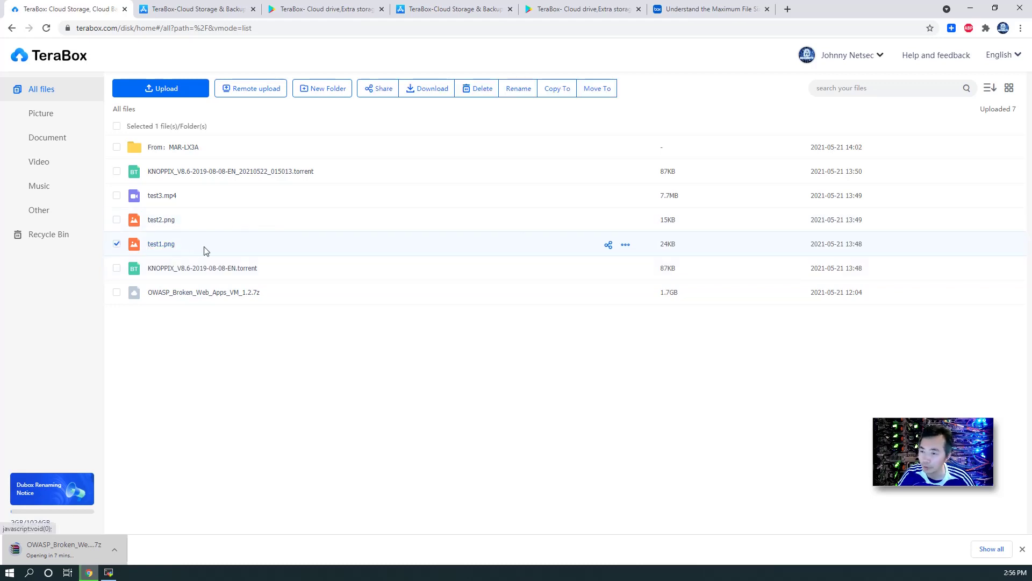
# Step: Open test1.png's share options, keeping the link validity period at 7days
pyautogui.click(608, 245)
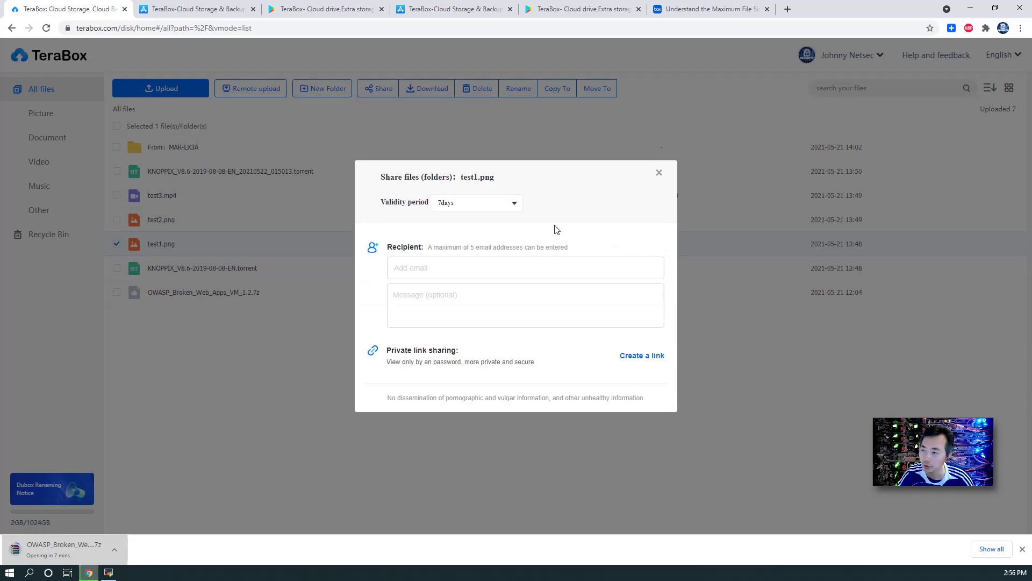
pyautogui.click(476, 203)
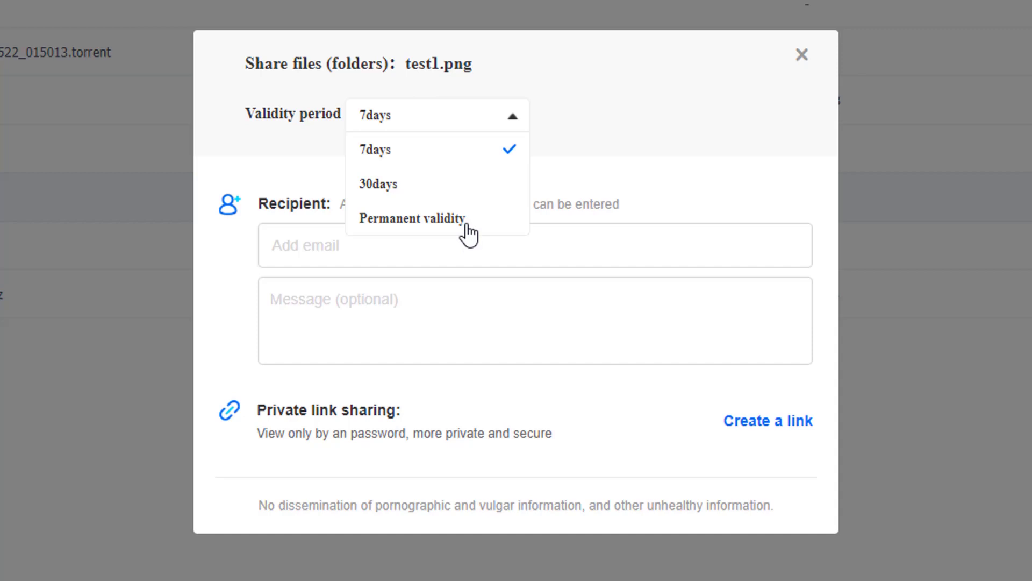
pyautogui.click(508, 128)
# Step: Start typing a recipient email, clear it, and close the share dialog without sharing
pyautogui.click(423, 253)
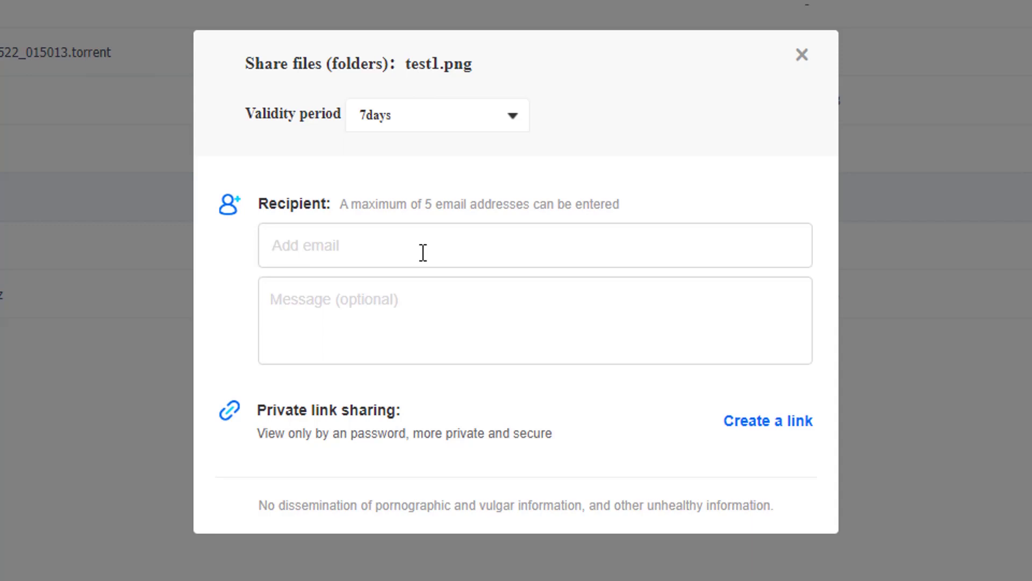
pyautogui.write('jon')
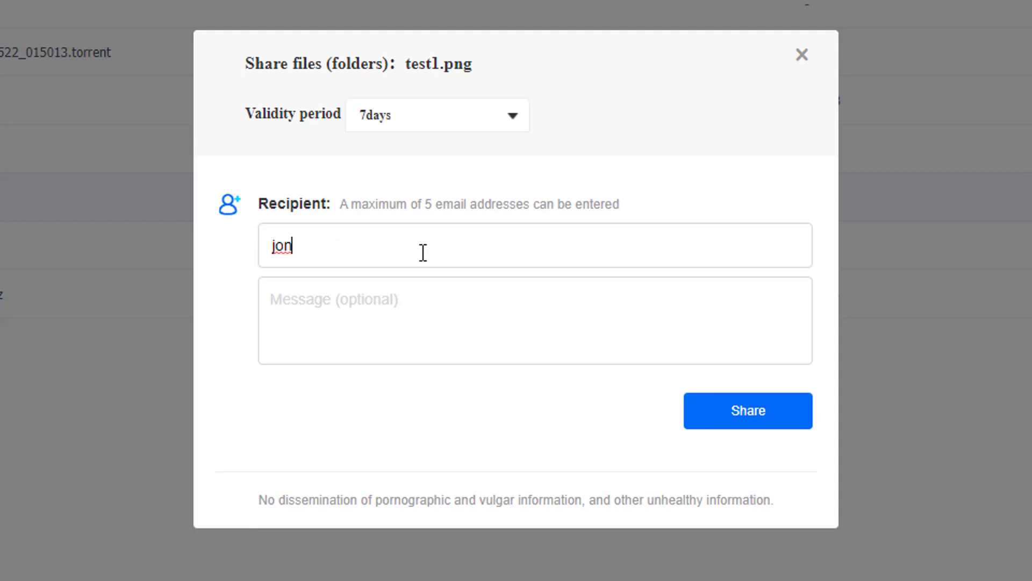
pyautogui.press('BackSpace')
pyautogui.press('BackSpace')
pyautogui.press('BackSpace')
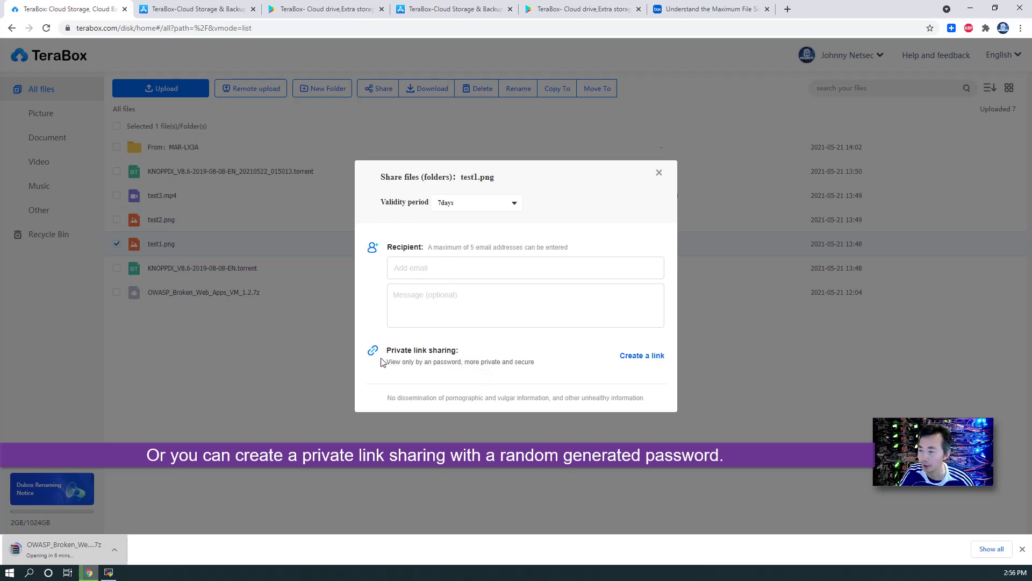
pyautogui.moveTo(389, 360); pyautogui.dragTo(448, 361)
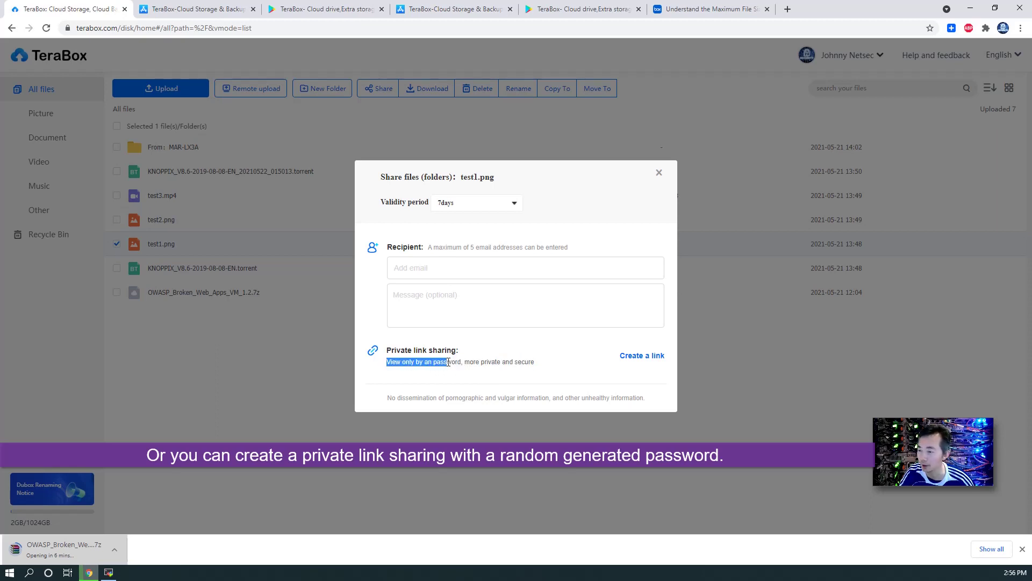
pyautogui.click(460, 359)
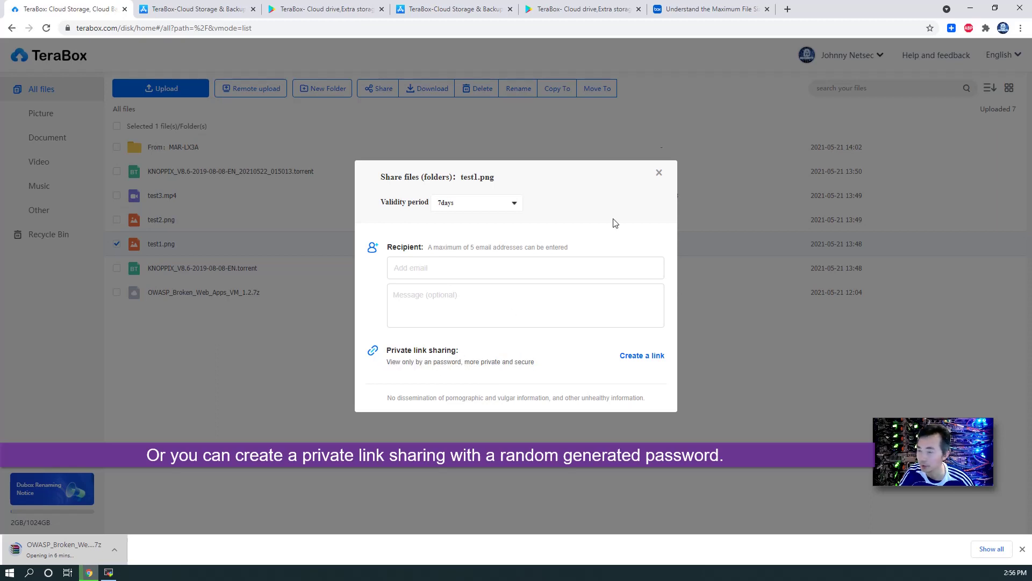
pyautogui.click(659, 173)
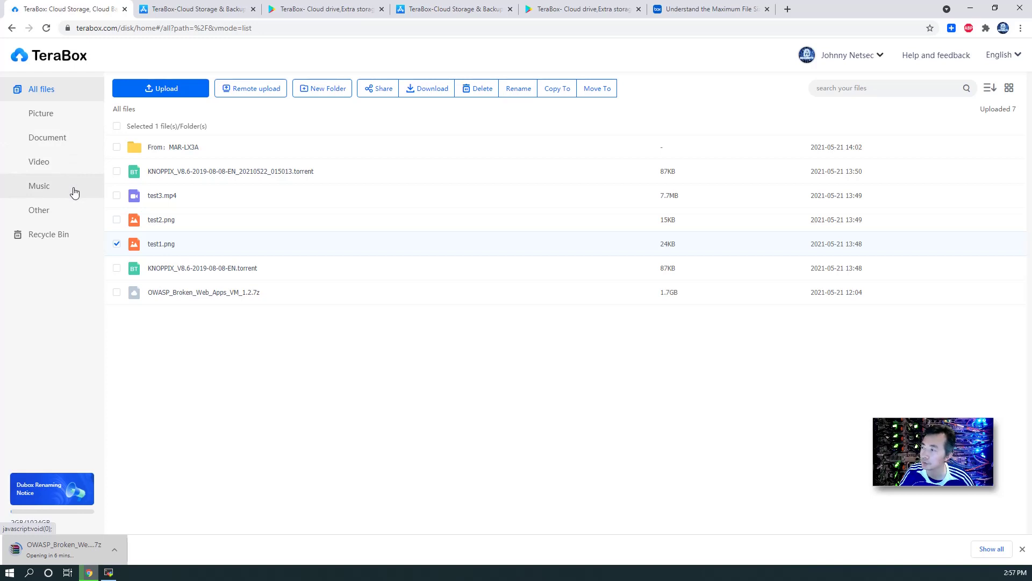
# Step: Filter to videos, play test3.mp4, and close its playback tab
pyautogui.click(73, 171)
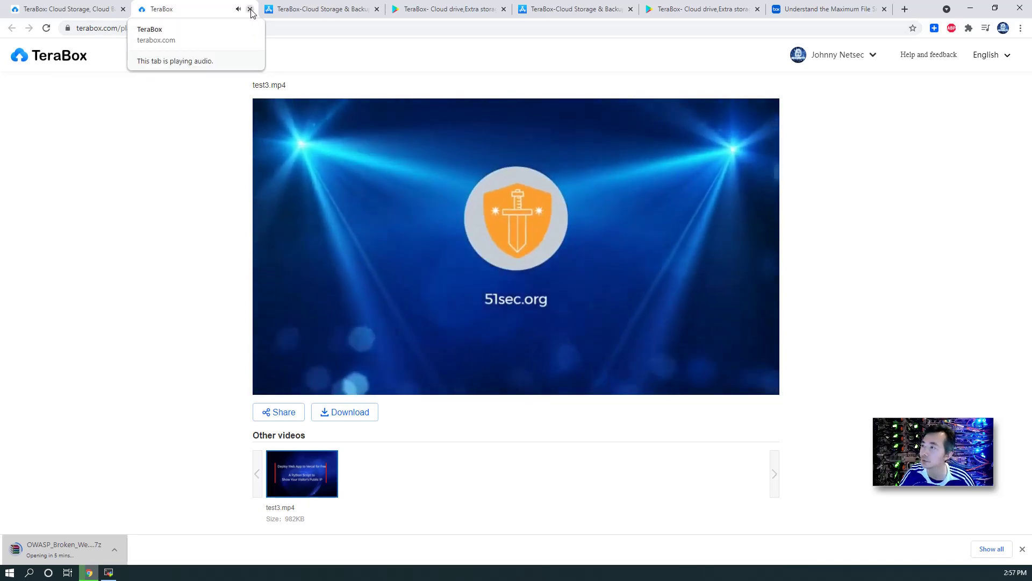
pyautogui.click(250, 9)
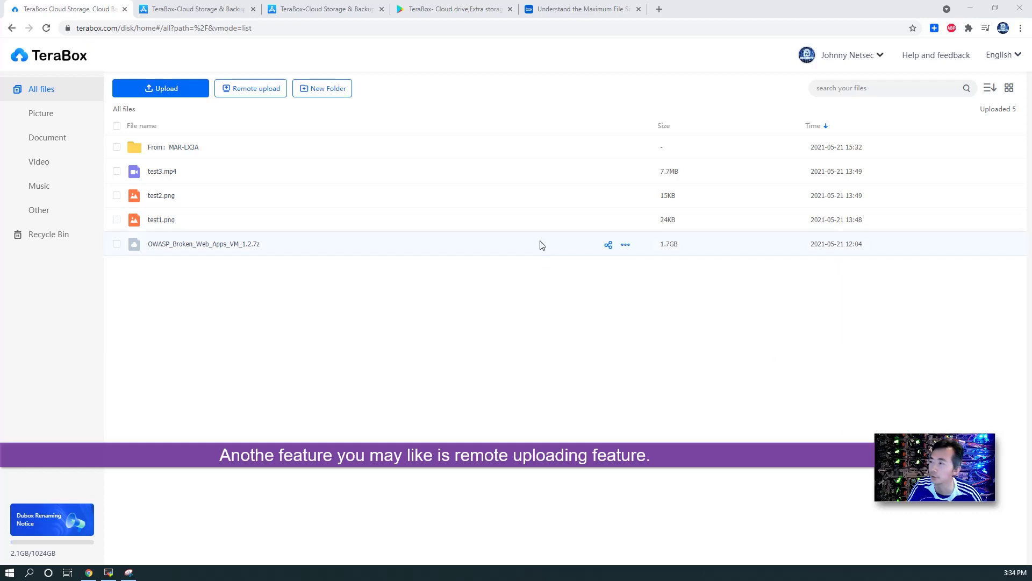
# Step: In Remote upload, abandon a link task and load KNOPPIX_V8.6-2019-08-08-EN.torrent into a new BT task
pyautogui.click(269, 89)
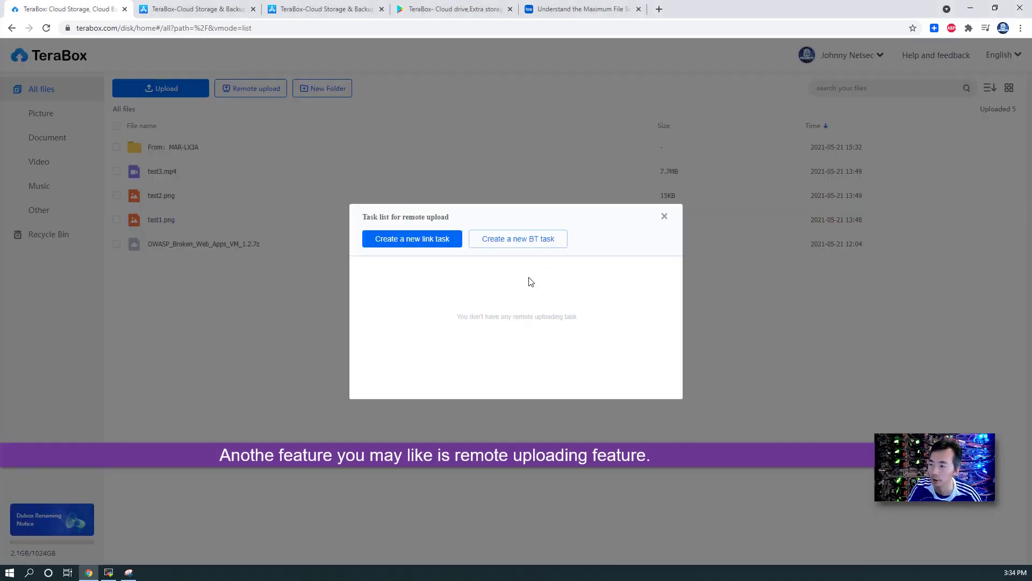
pyautogui.click(447, 242)
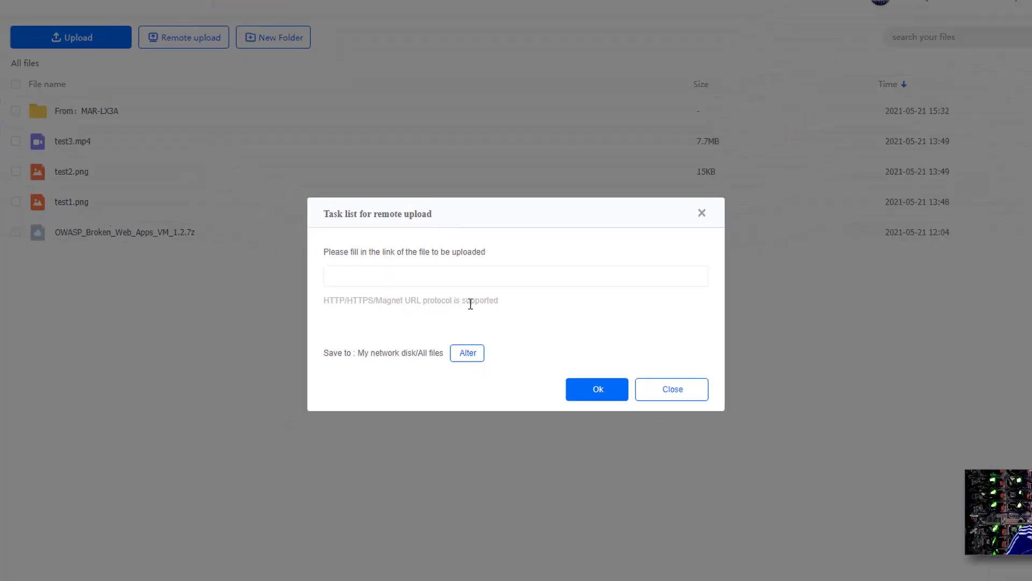
pyautogui.click(624, 369)
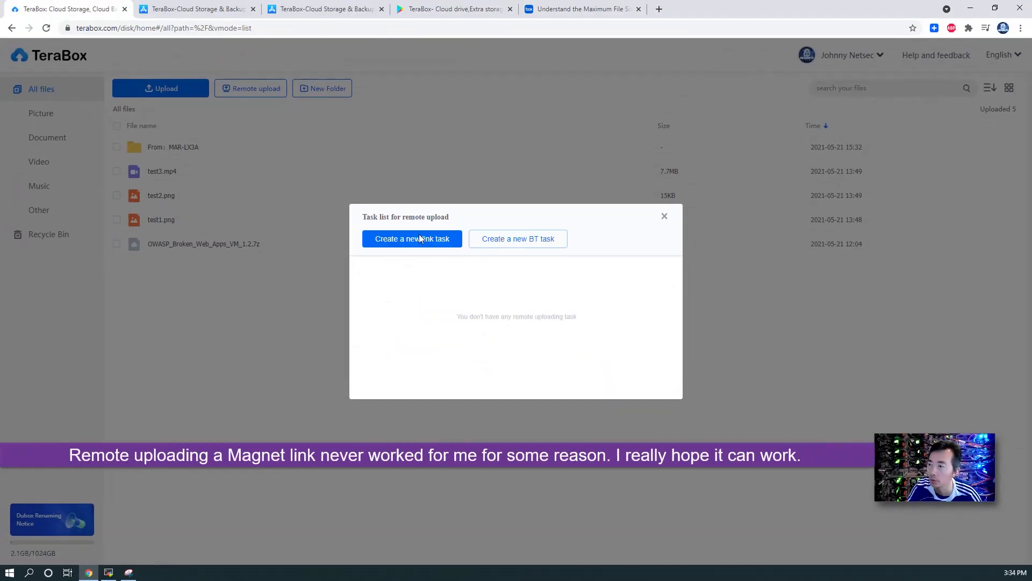
pyautogui.click(550, 245)
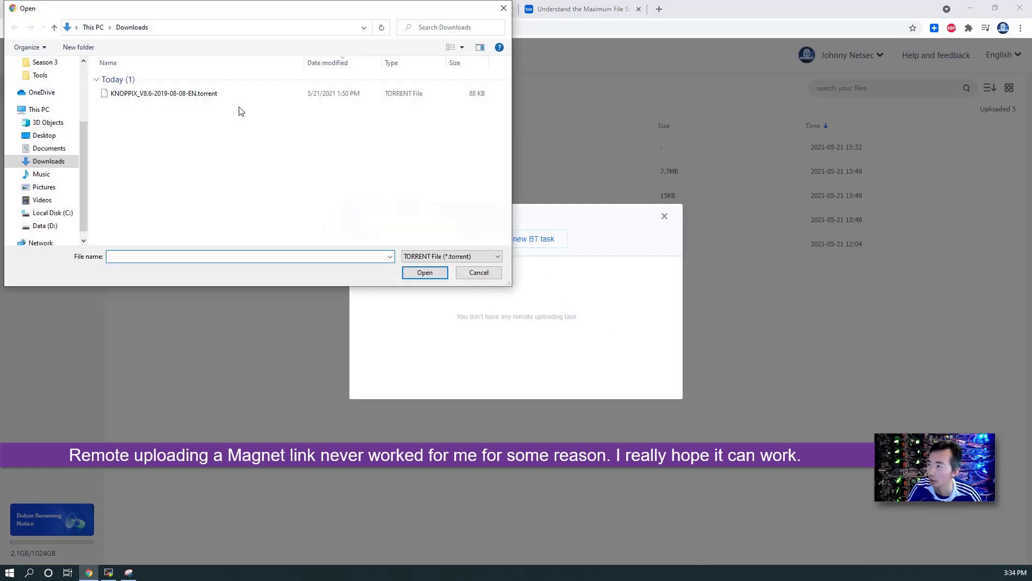
pyautogui.click(219, 94)
pyautogui.doubleClick(219, 95)
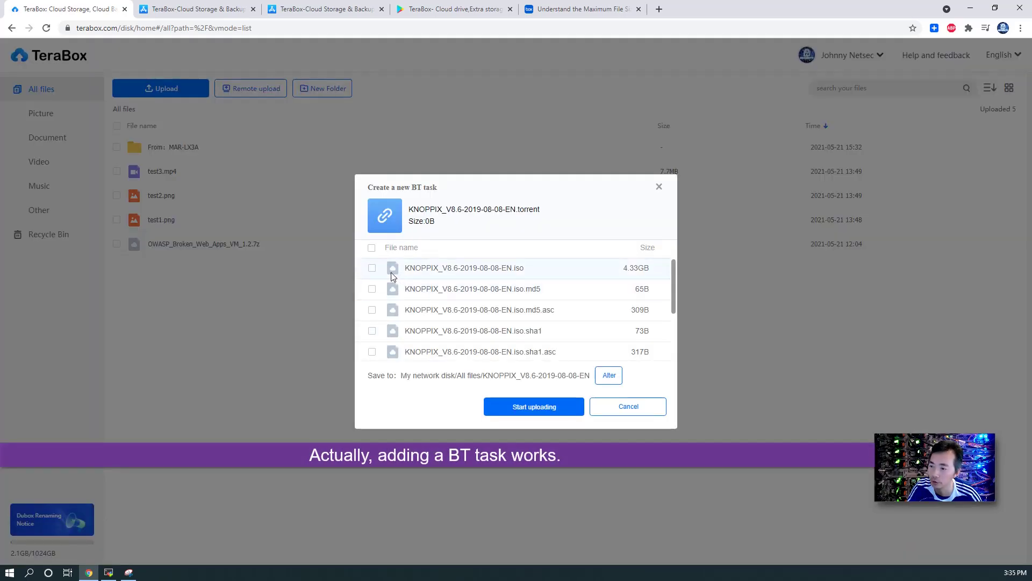
# Step: Tick the 4.33GB KNOPPIX ISO and start its BT upload
pyautogui.click(372, 269)
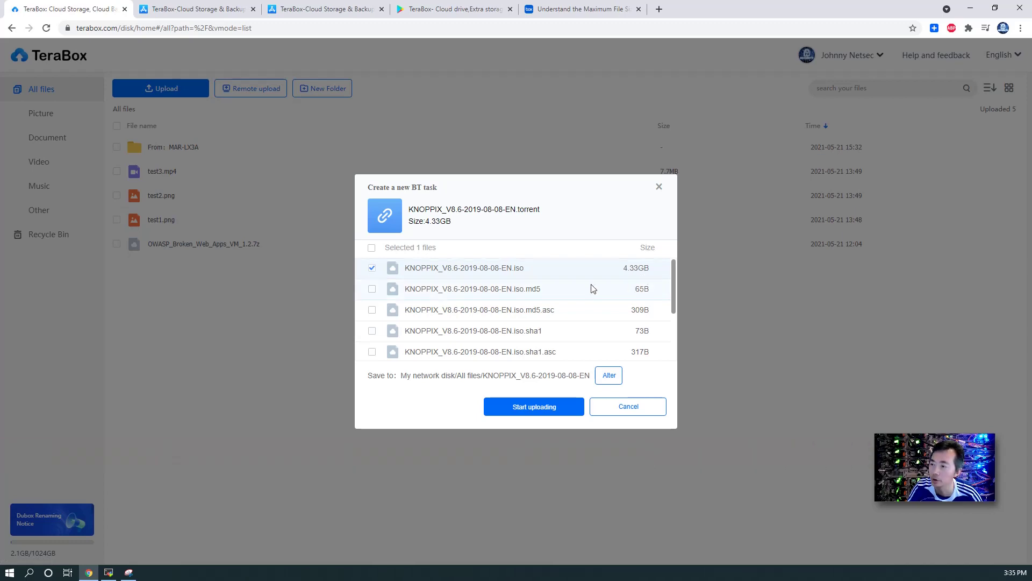
pyautogui.click(553, 409)
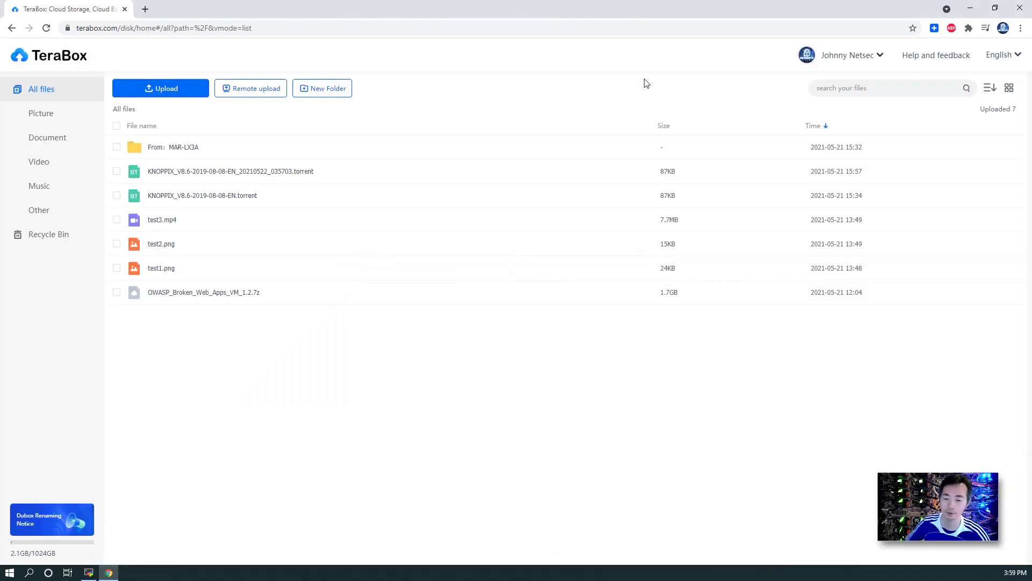
# Step: Show the remote upload task list to check the KNOPPIX download progress
pyautogui.click(259, 92)
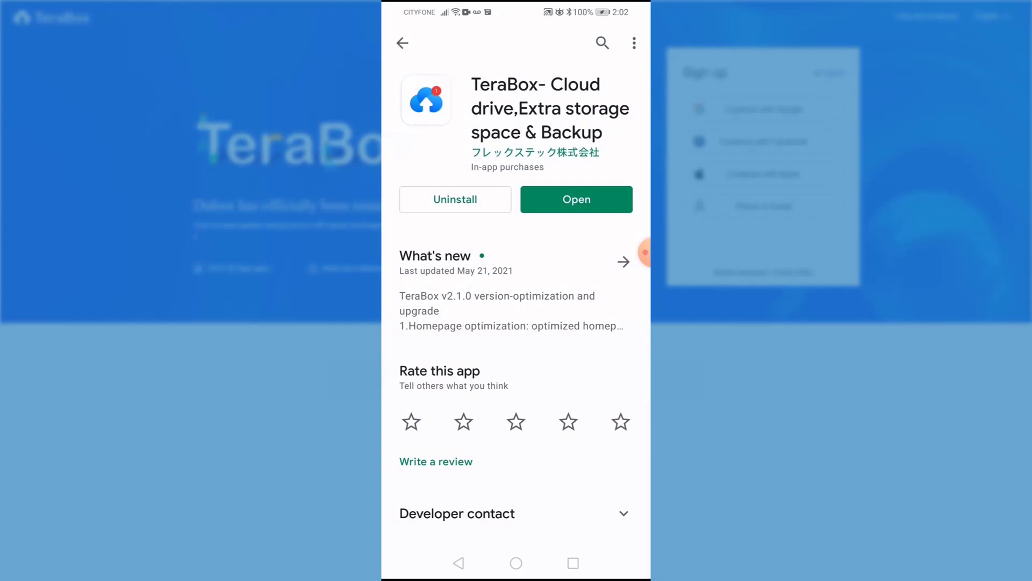
# Step: Launch the TeraBox Android app, agree to the privacy reminder, and browse the Home feed
pyautogui.click(577, 199)
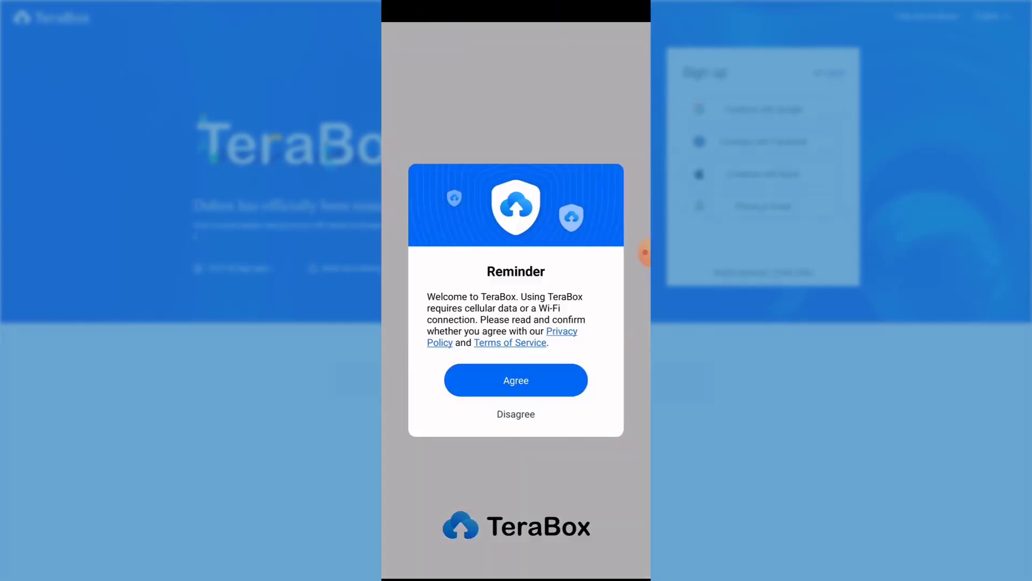
pyautogui.click(516, 381)
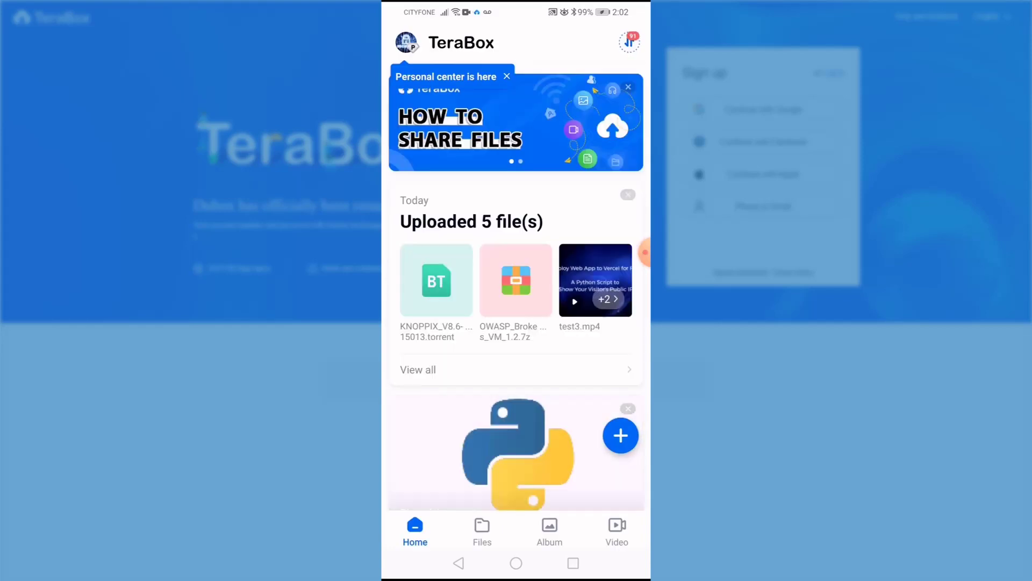
pyautogui.scroll(-5, 516, 290)
pyautogui.scroll(4, 516, 290)
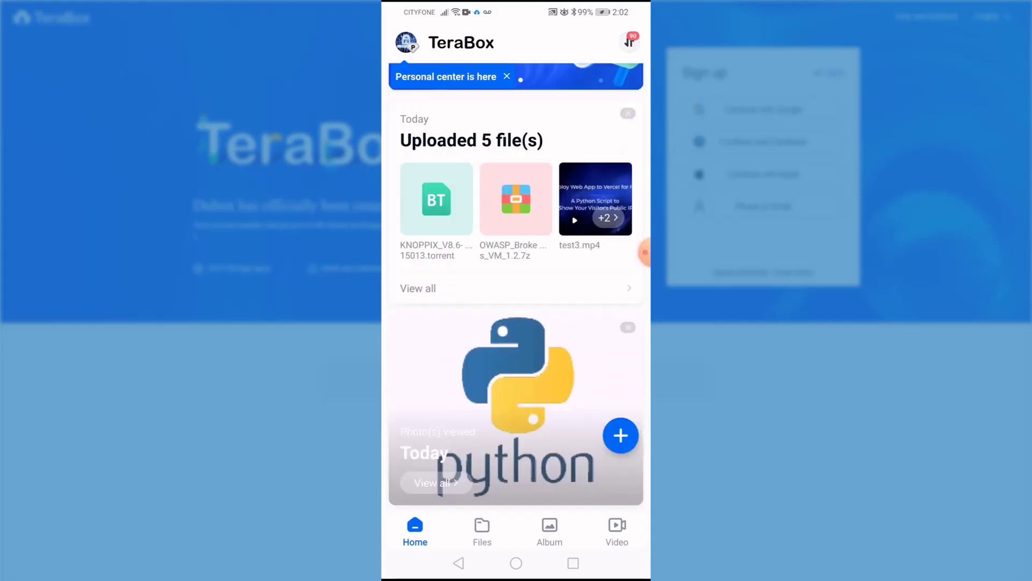
pyautogui.scroll(2, 516, 291)
# Step: Tour the Files, Album and Video tabs, dismissing their tips, then return to Home
pyautogui.click(459, 563)
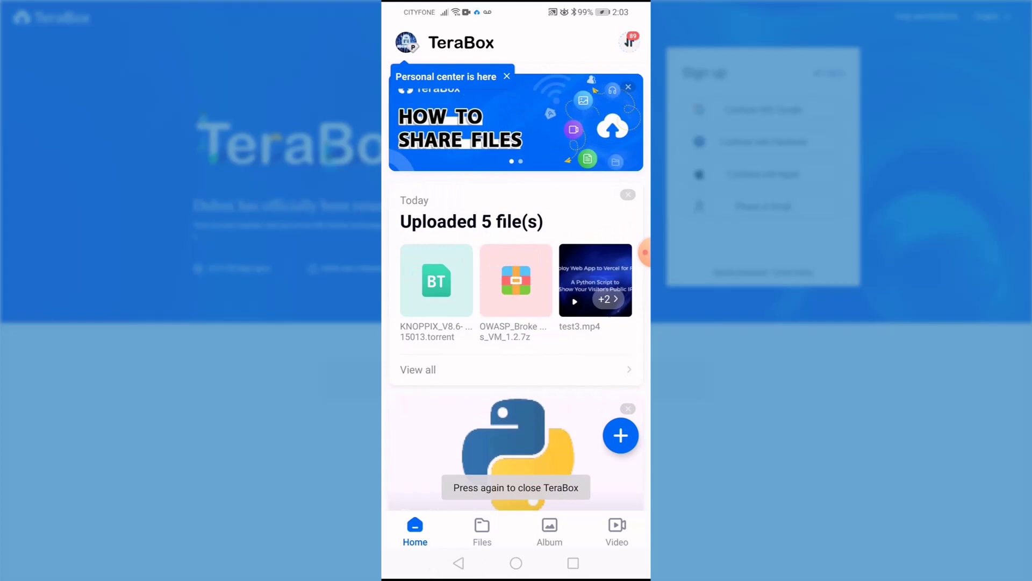
pyautogui.click(482, 532)
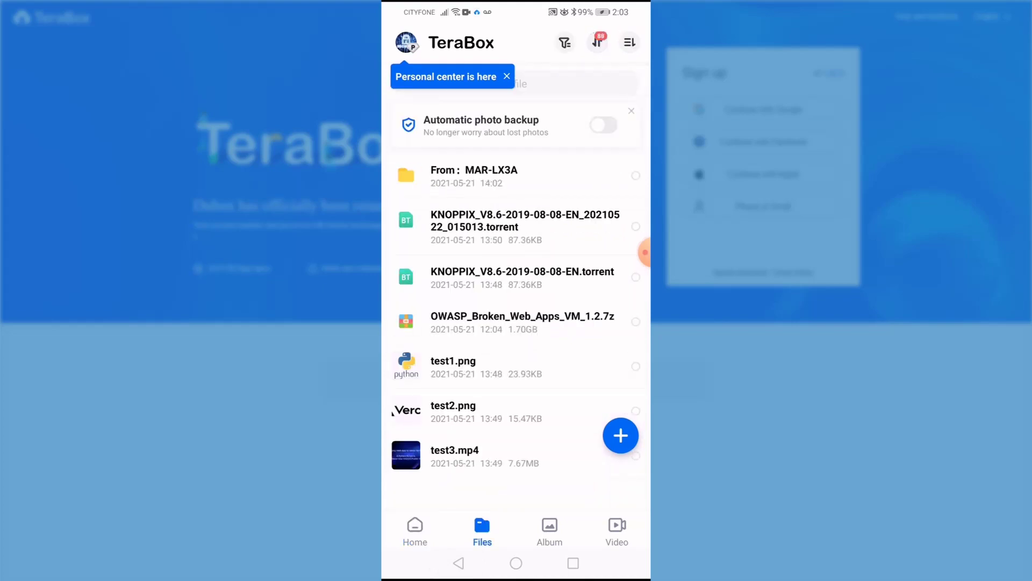
pyautogui.click(516, 414)
pyautogui.click(549, 531)
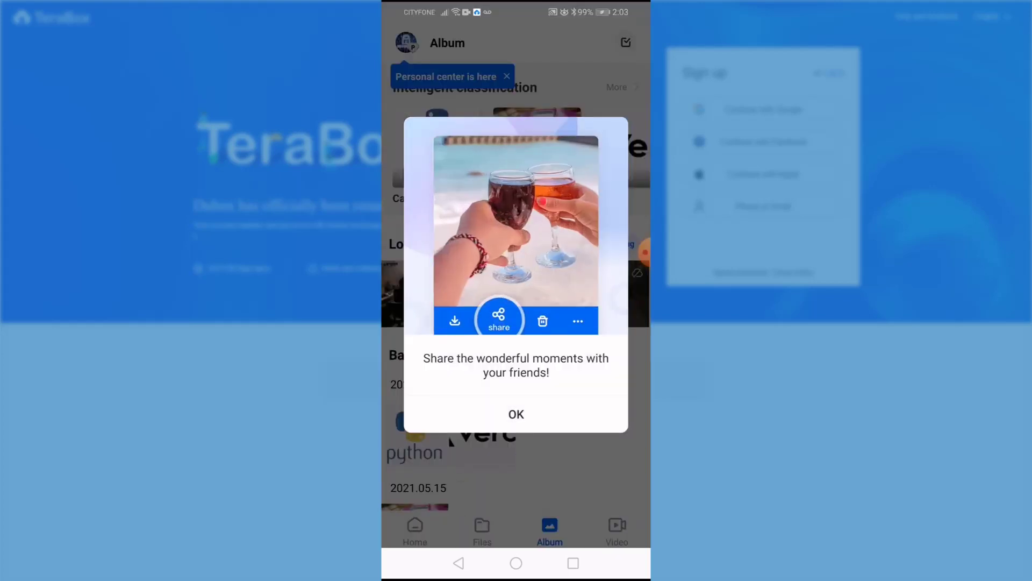
pyautogui.click(516, 414)
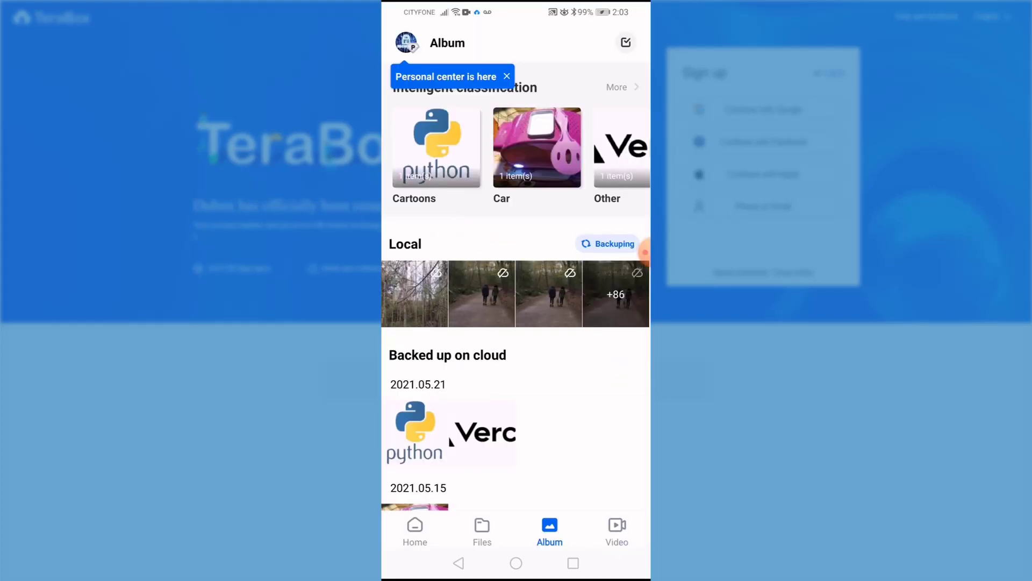
pyautogui.click(616, 531)
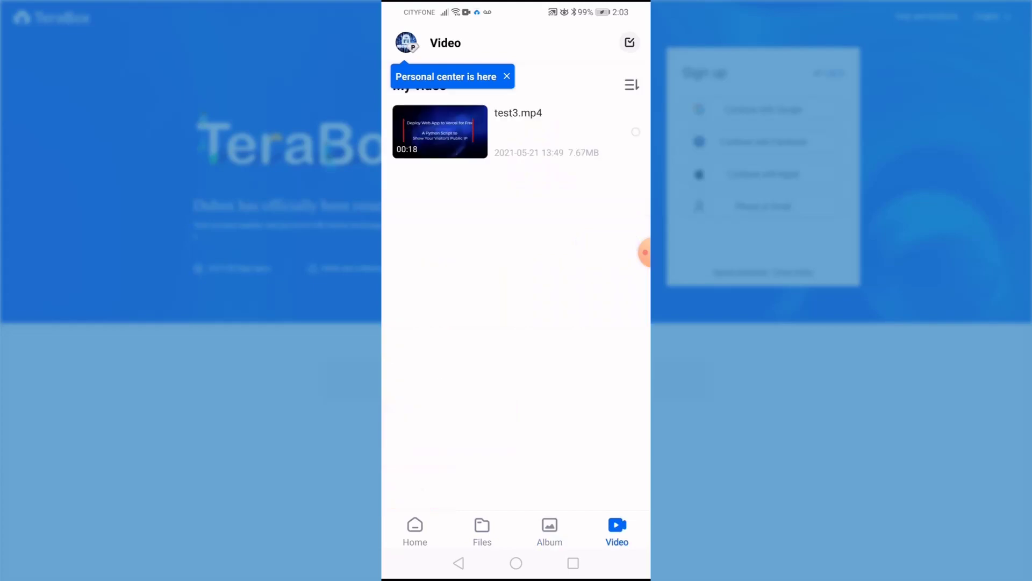
pyautogui.click(415, 531)
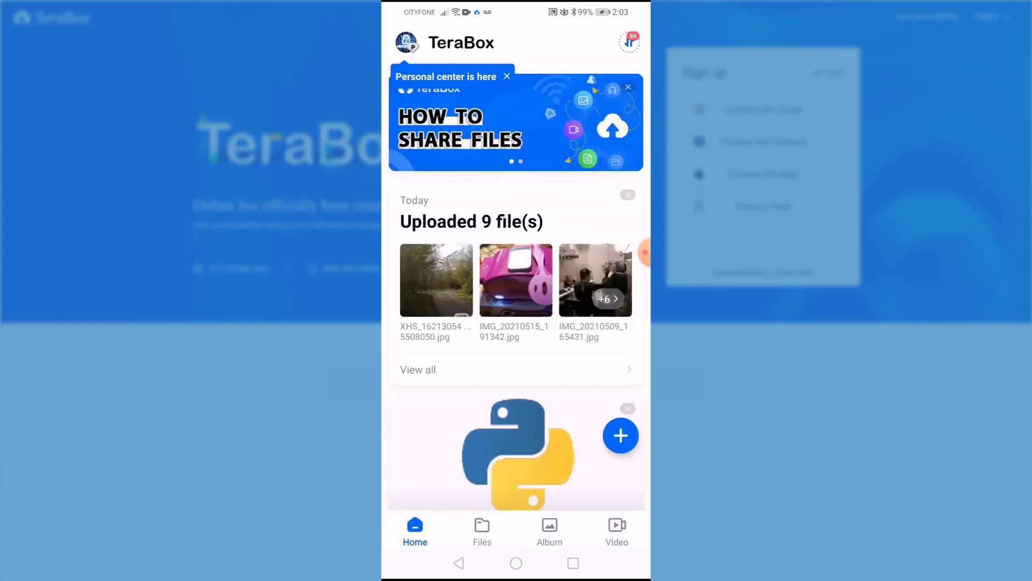
pyautogui.scroll(-3, 516, 290)
# Step: Share test1.png's link through Gmail, addressed to the recipient's e-mail address
pyautogui.click(516, 280)
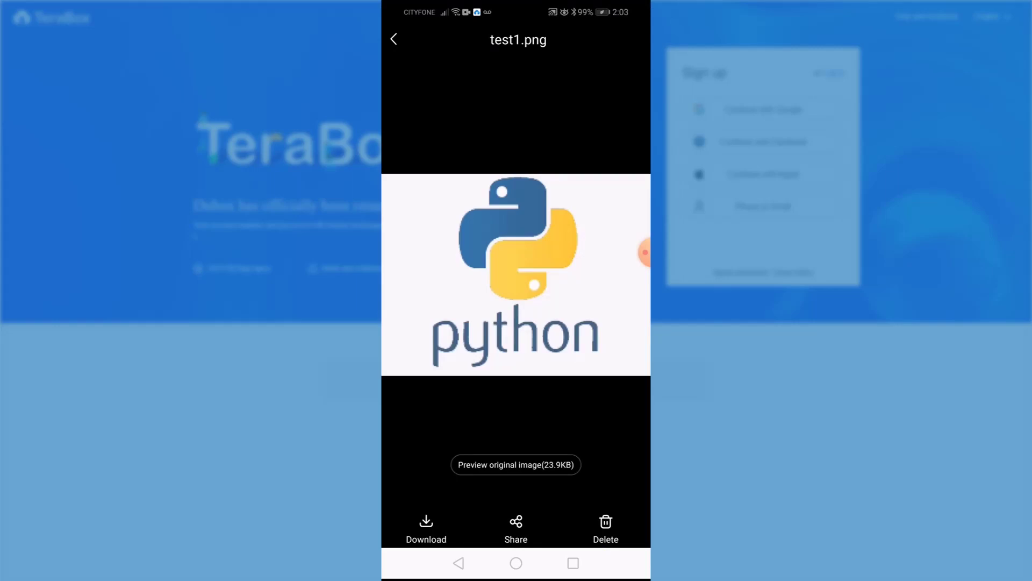
pyautogui.click(516, 527)
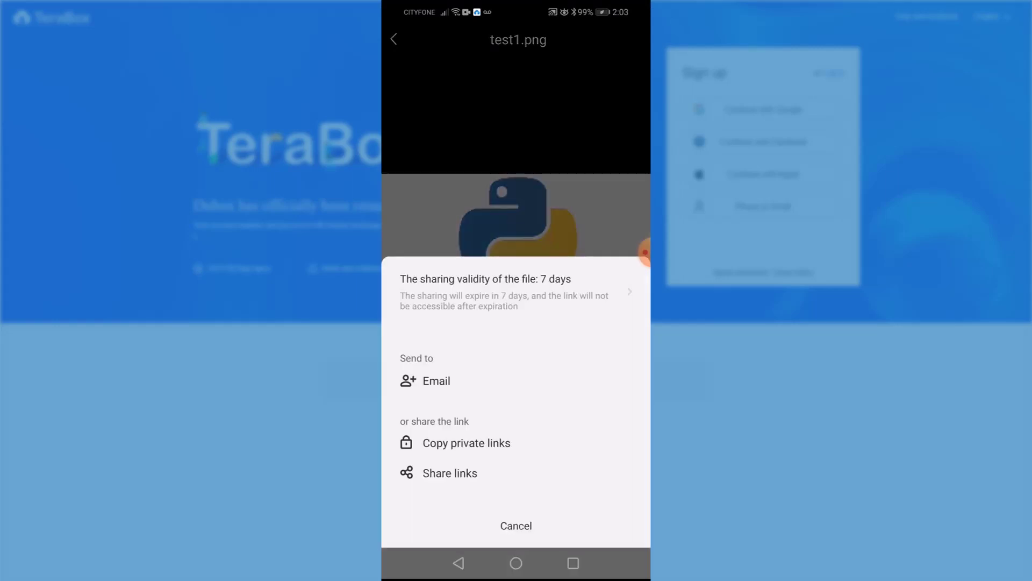
pyautogui.click(450, 473)
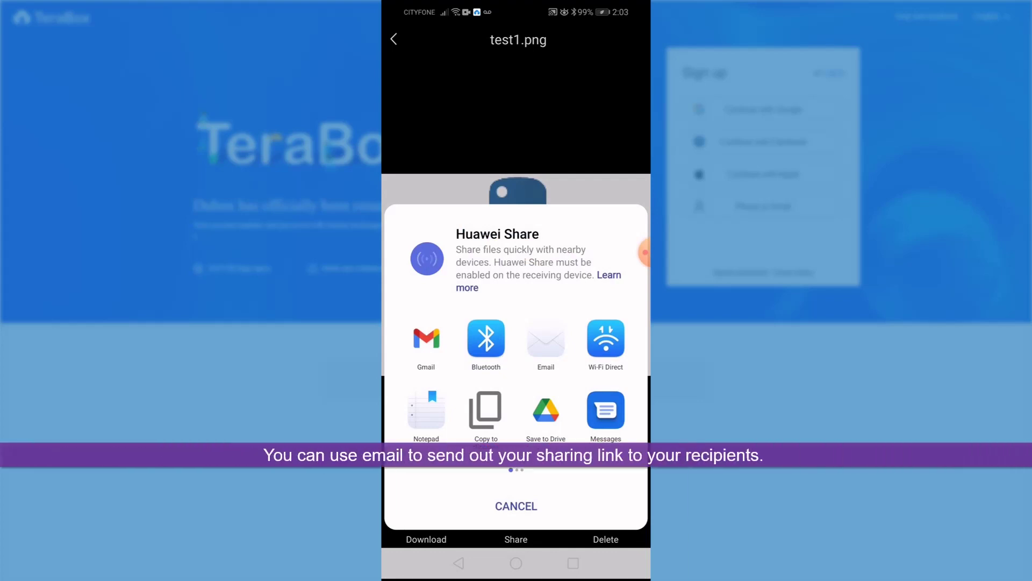
pyautogui.click(426, 337)
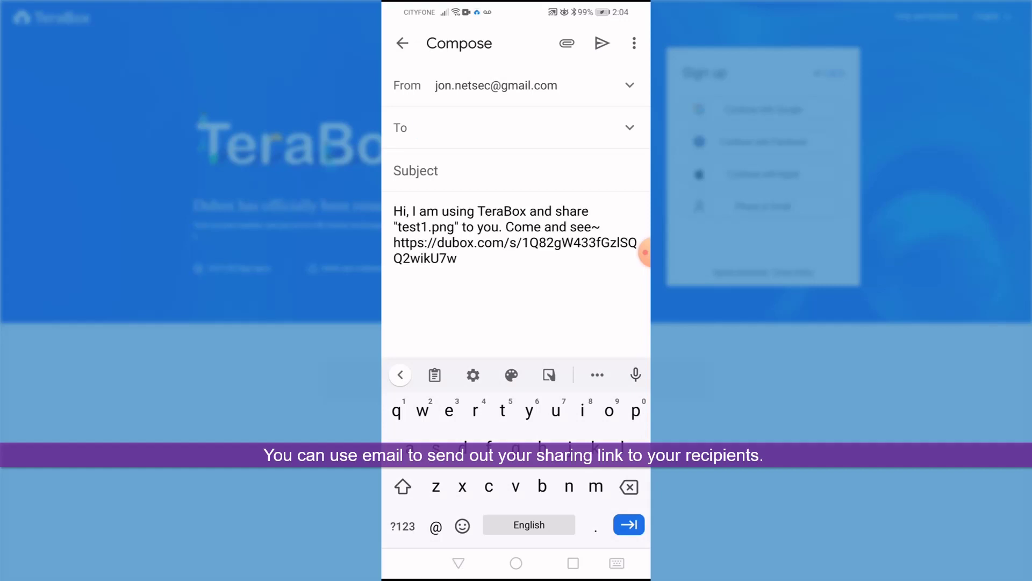
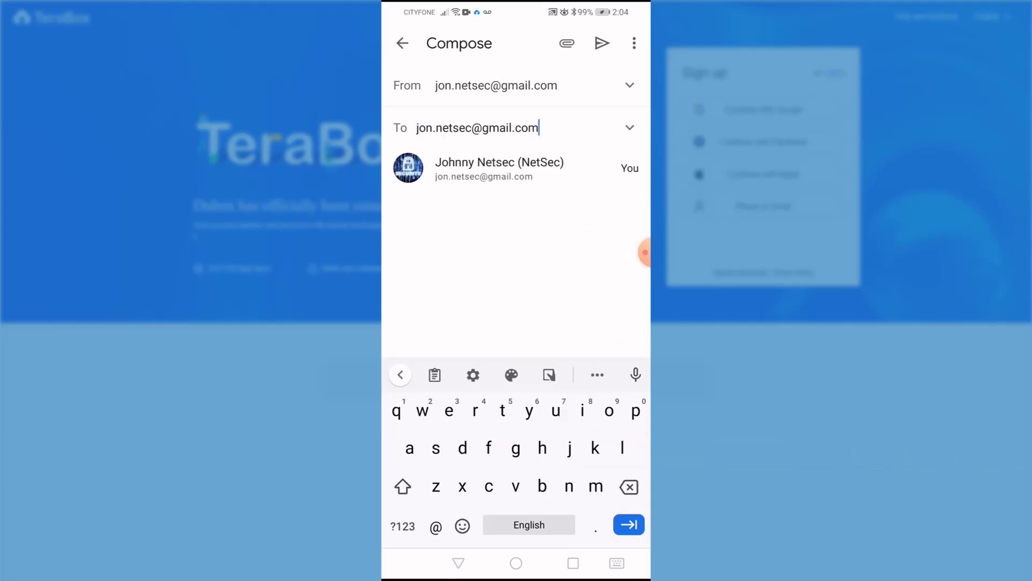
pyautogui.click(499, 168)
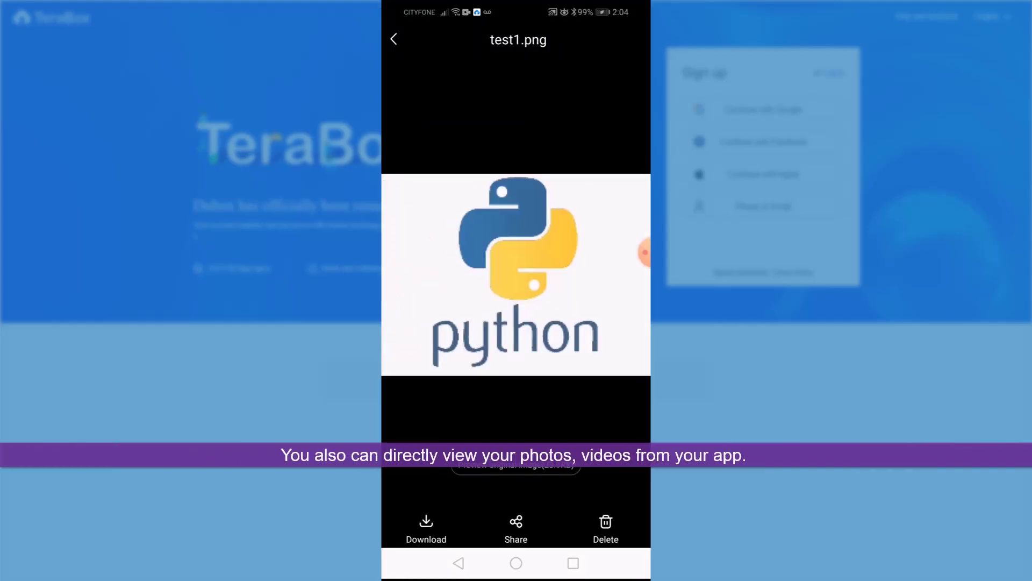
# Step: Leave the test1.png preview and switch to the Files list
pyautogui.press('Escape')
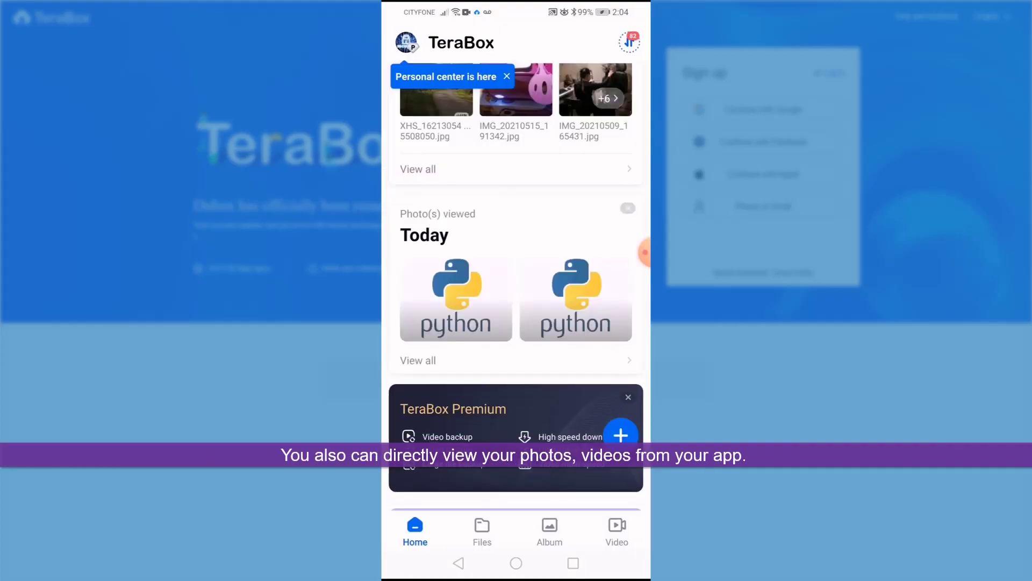
pyautogui.scroll(-2, 516, 268)
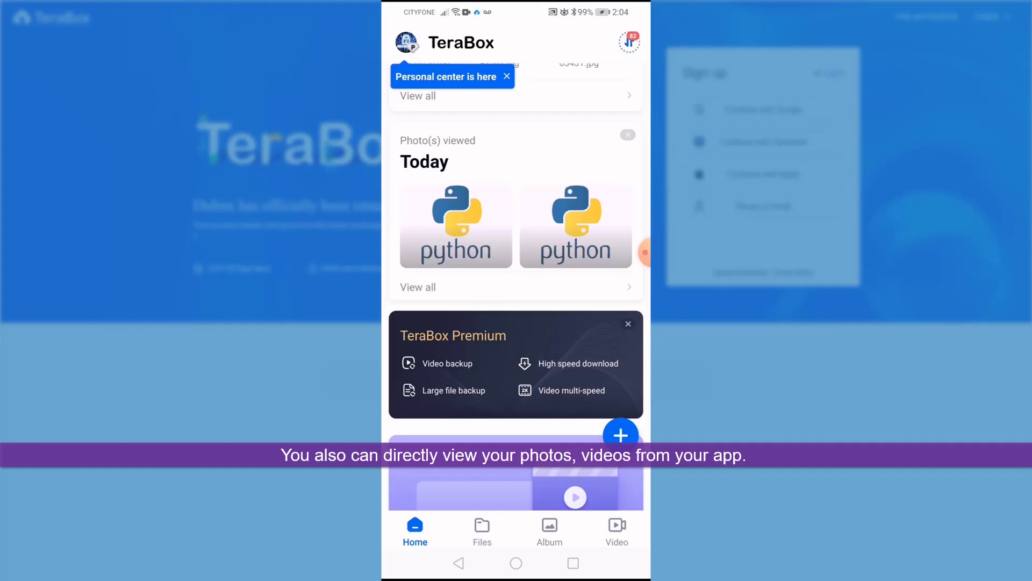
pyautogui.click(483, 532)
pyautogui.scroll(2, 516, 290)
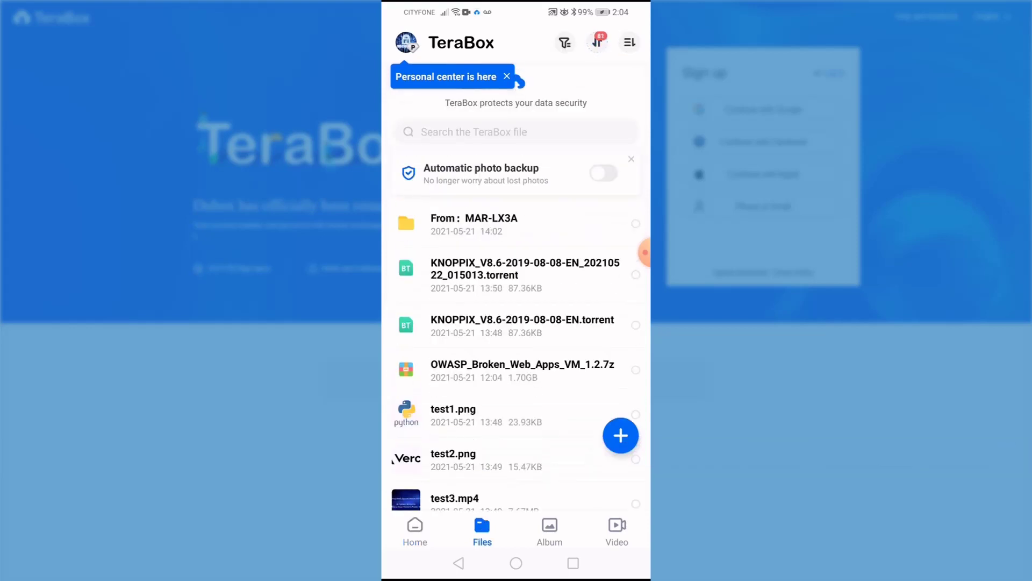
# Step: Browse From: MAR-LX3A > DCIM > Camera, then back up to the top-level file list
pyautogui.click(522, 277)
pyautogui.click(474, 176)
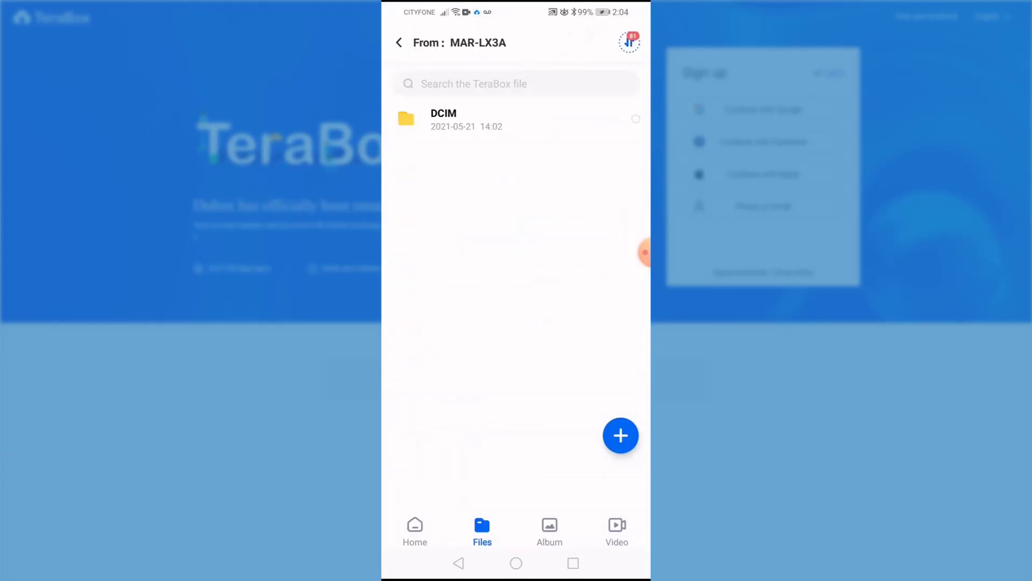
pyautogui.click(468, 119)
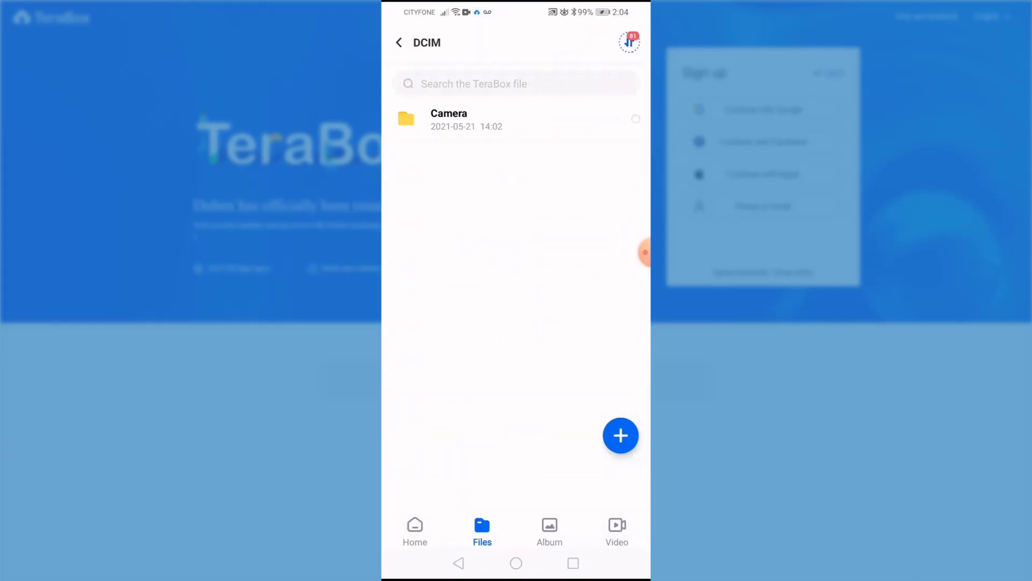
pyautogui.click(467, 119)
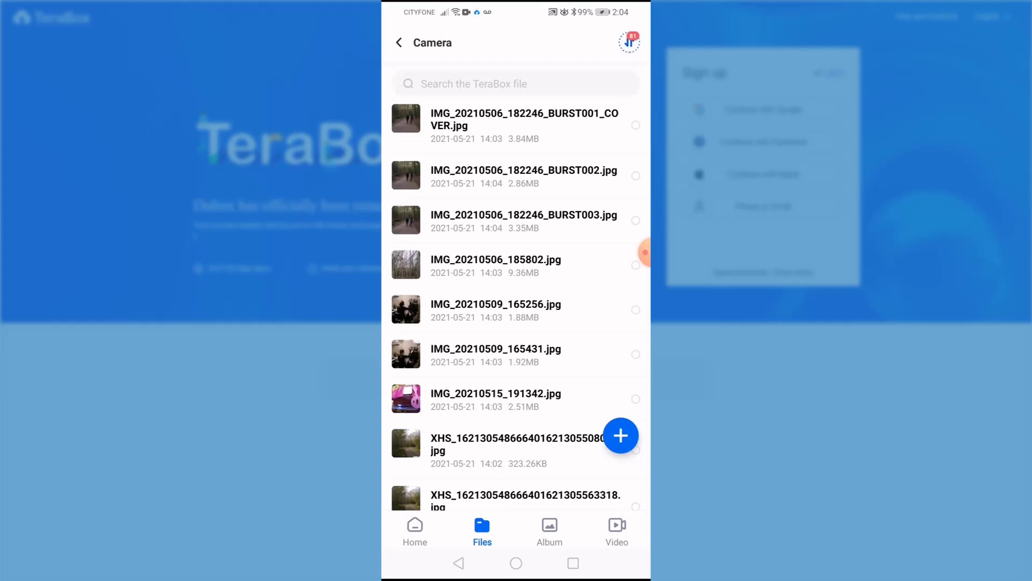
pyautogui.click(459, 563)
pyautogui.click(458, 563)
pyautogui.click(459, 563)
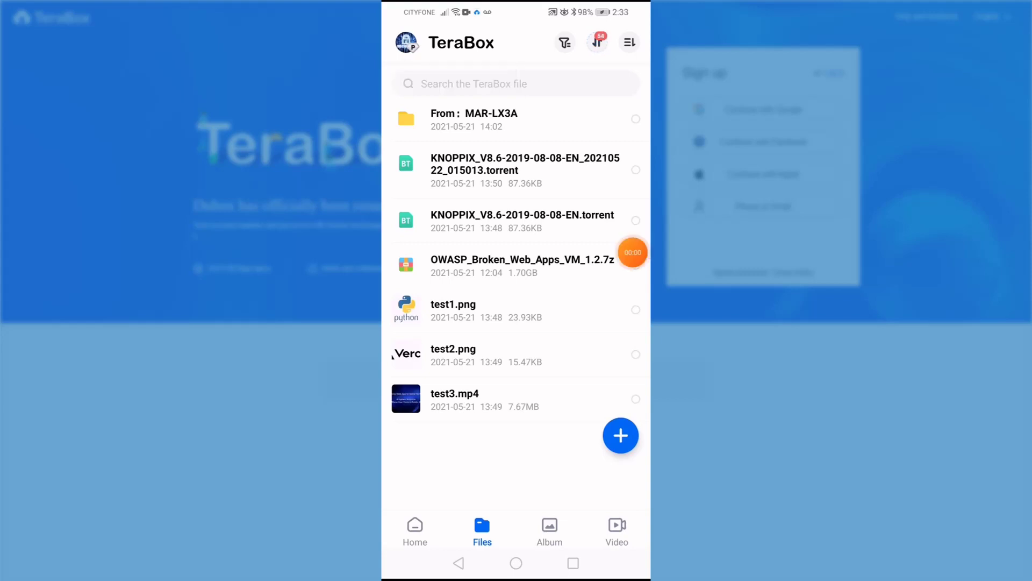
# Step: Check that automatic photo backup covers the Camera album, then reopen the personal center
pyautogui.click(406, 42)
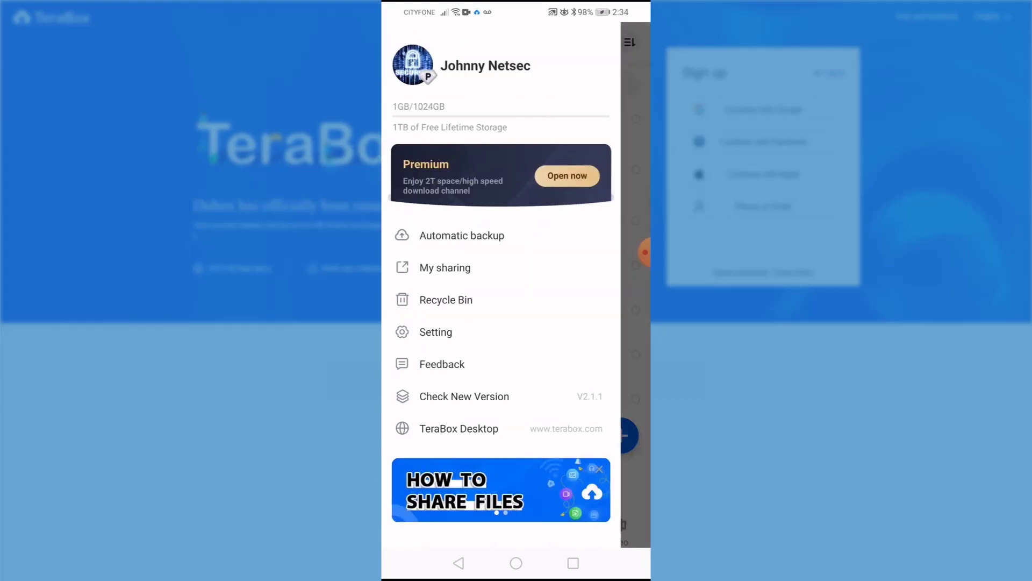
pyautogui.click(461, 236)
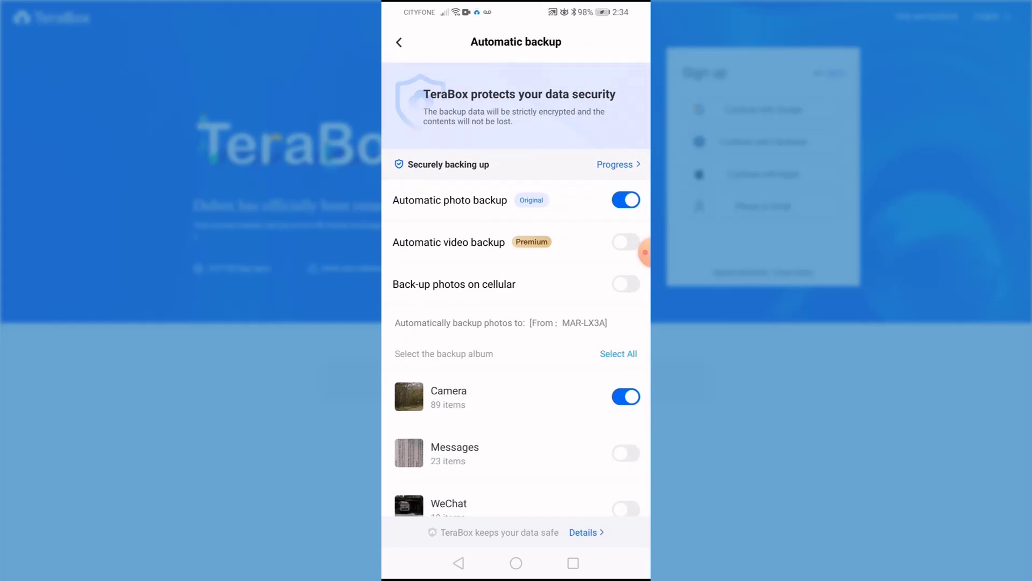
pyautogui.click(399, 42)
pyautogui.click(406, 42)
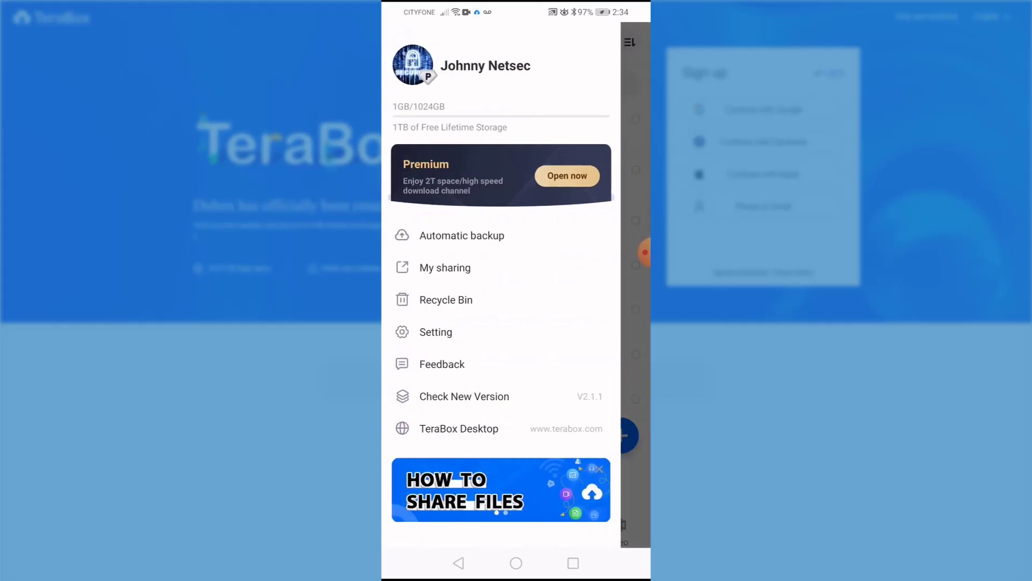